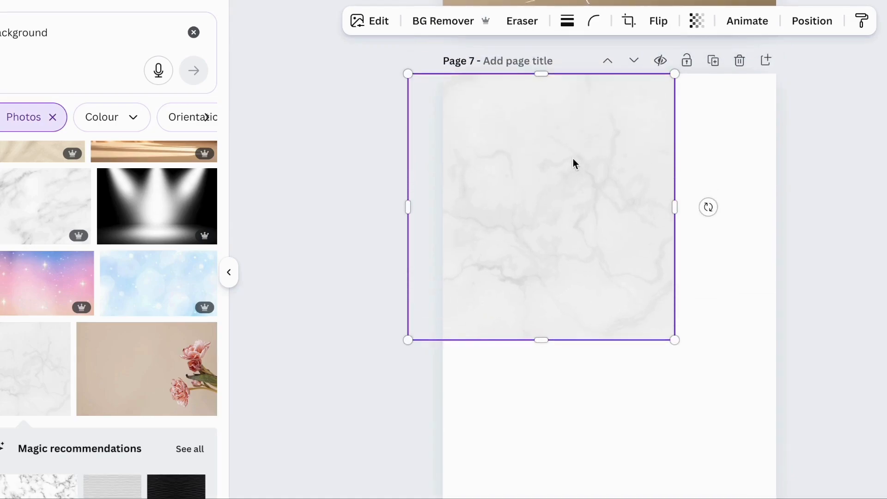
Align the white marble photo with the page's upper-left corner and enlarge it to cover all of page 7.
drag(608, 214, 642, 216)
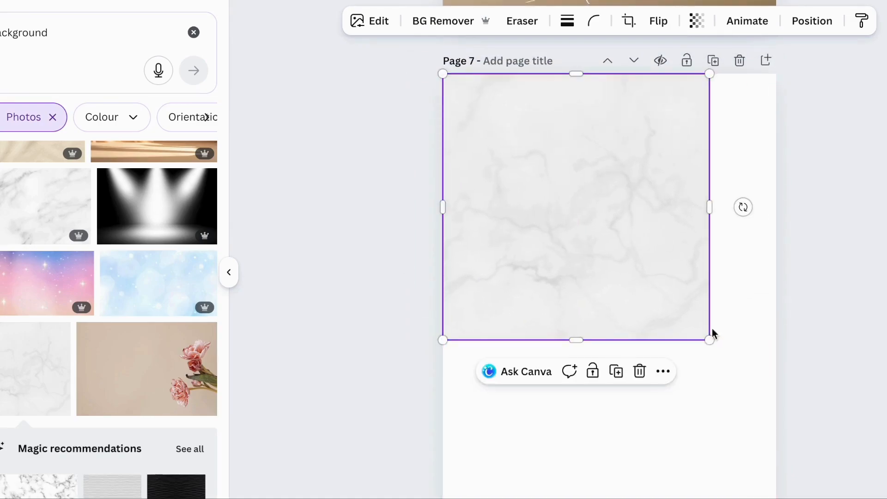
drag(709, 339, 776, 406)
scroll(829, 334, down, 2)
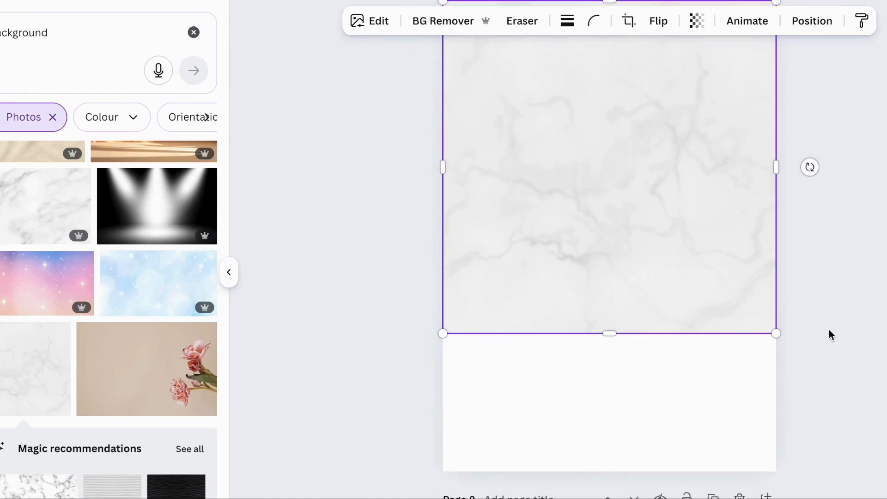
drag(602, 333, 586, 453)
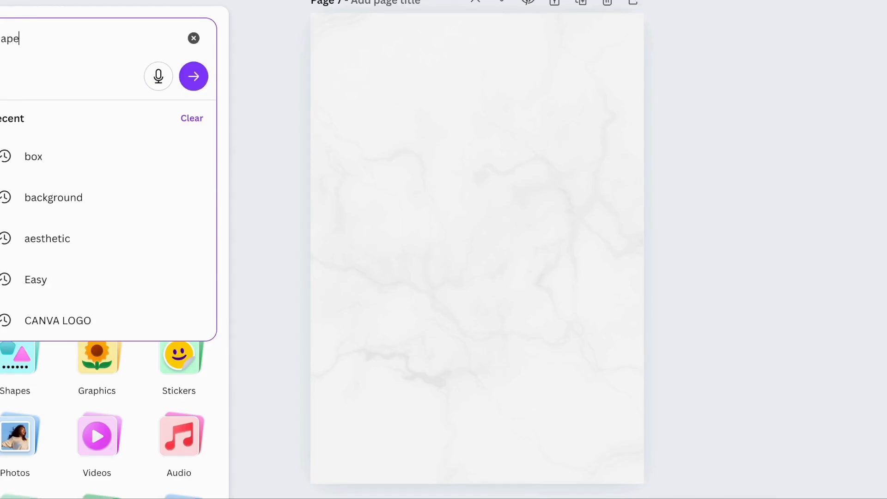
Search elements for "shape", add a square shape and stretch it across the full width of the page's lower part.
key(Return)
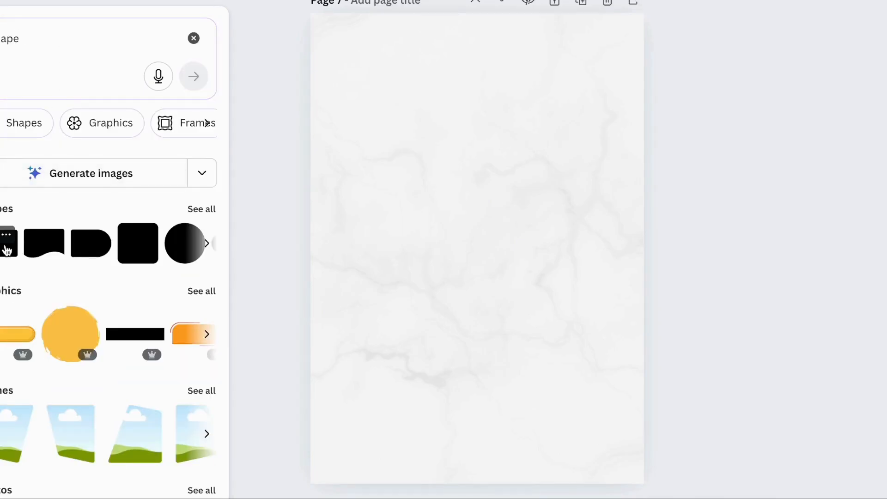
click(7, 250)
drag(463, 273, 702, 387)
drag(499, 420, 499, 498)
drag(540, 434, 535, 435)
drag(477, 355, 477, 344)
Give the brown block a gradient fill and change its green colour stop to light beige #DFC4A8.
click(163, 21)
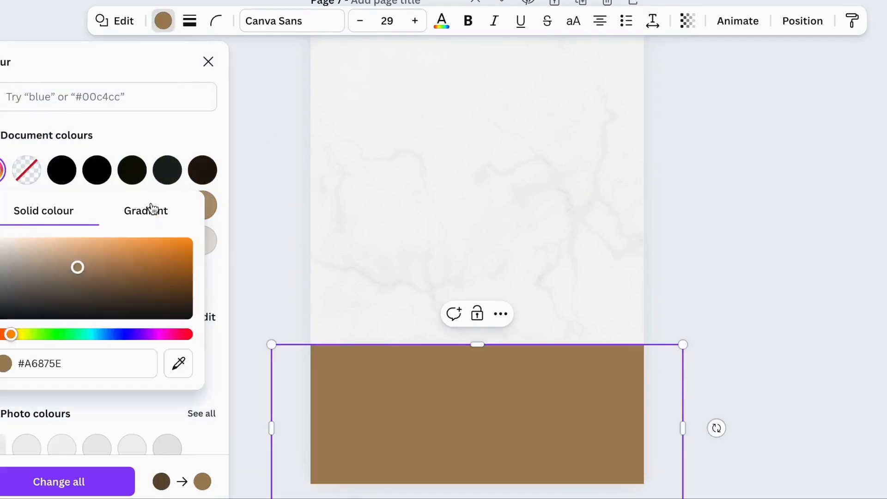
click(150, 211)
click(44, 279)
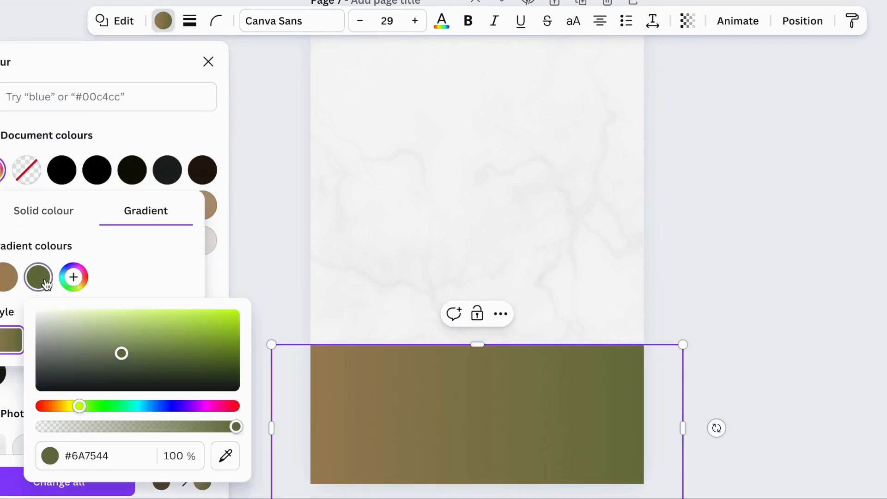
click(123, 348)
mouse_move(79, 405)
mouse_down()
mouse_move(50, 406)
mouse_move(64, 406)
mouse_up()
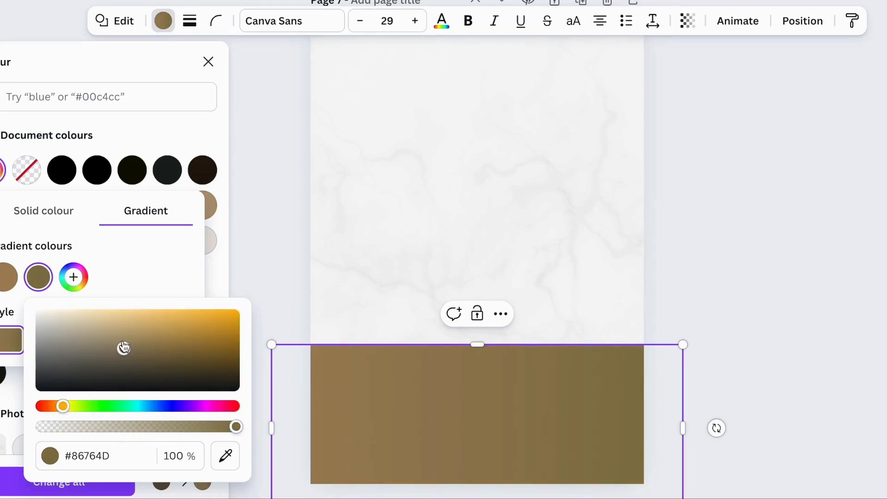
drag(123, 348, 87, 323)
click(56, 407)
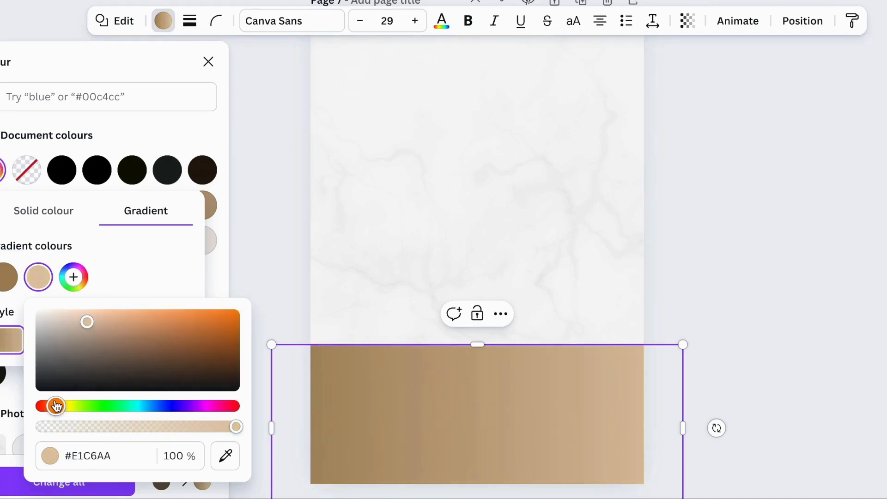
drag(88, 322, 86, 320)
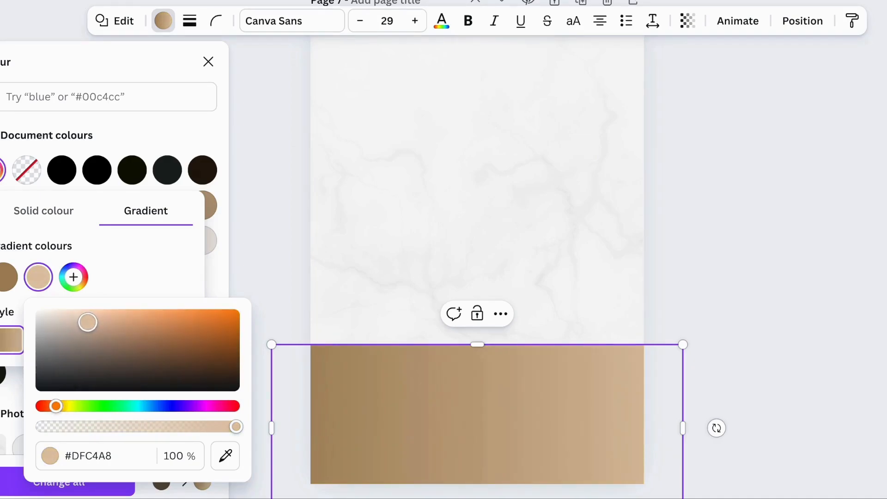
click(137, 276)
Move the light beige stop first in the block's gradient and apply the diagonal gradient style.
drag(38, 278, 2, 282)
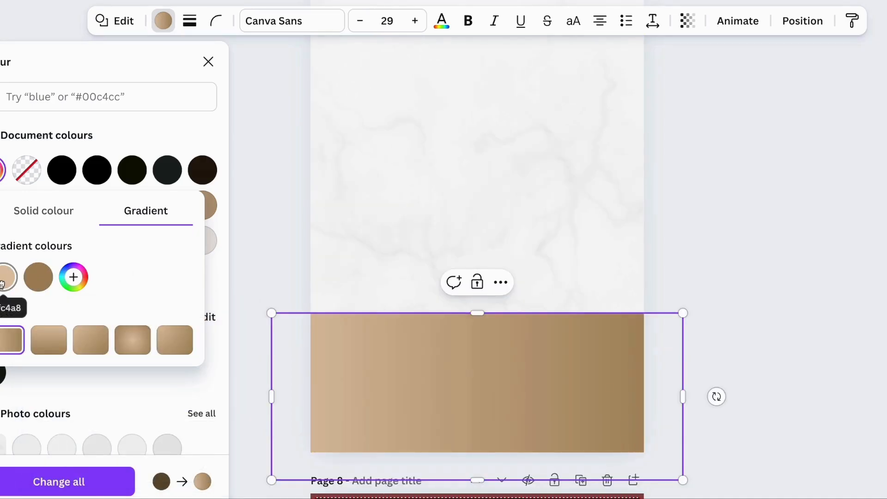
click(57, 337)
click(92, 340)
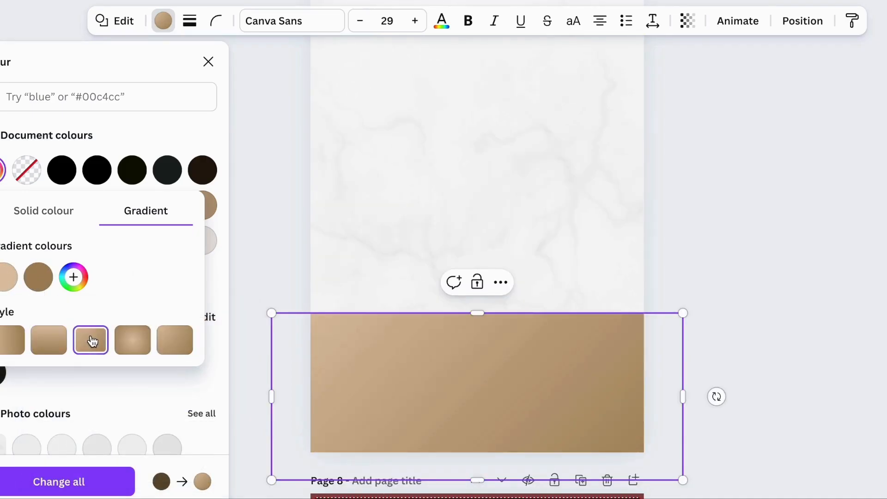
click(289, 234)
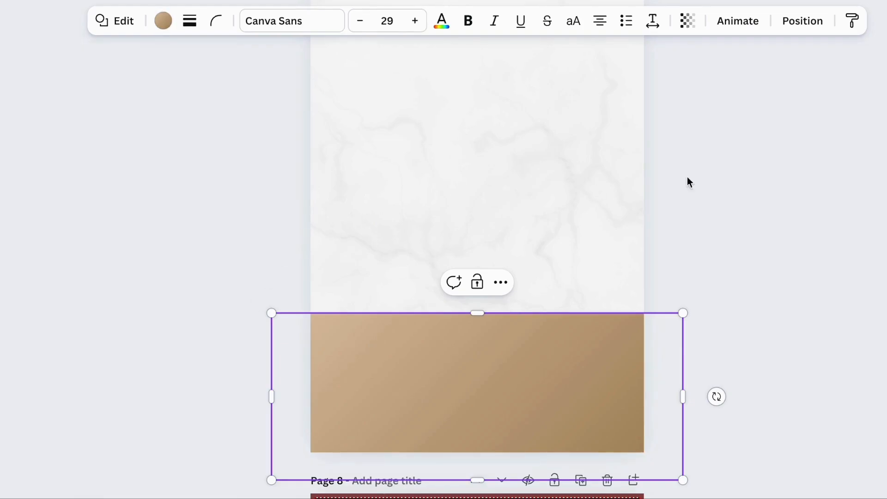
click(702, 185)
scroll(702, 184, up, 1)
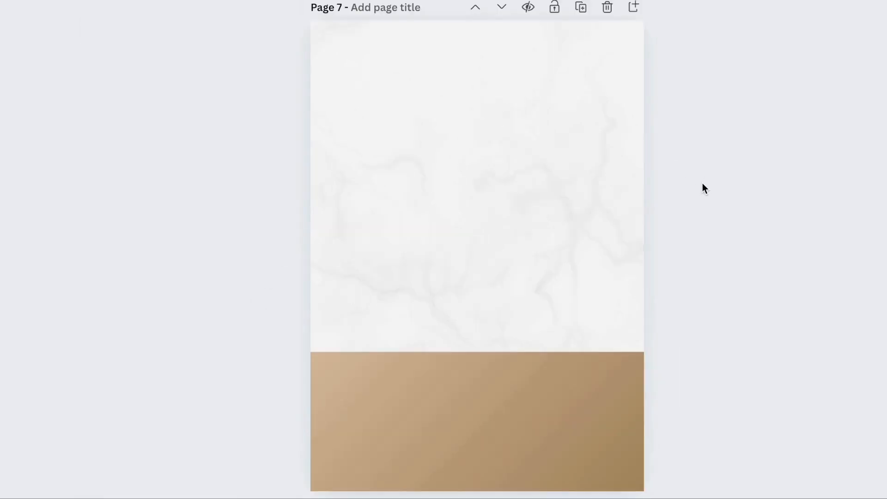
Search elements for "frame" and add the square picture frame to page 7.
click(116, 38)
click(193, 34)
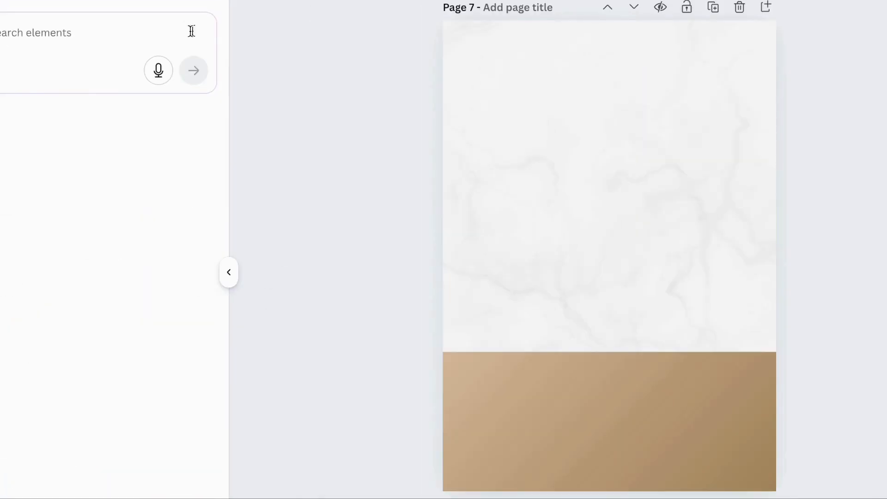
click(87, 34)
text(frame)
key(Return)
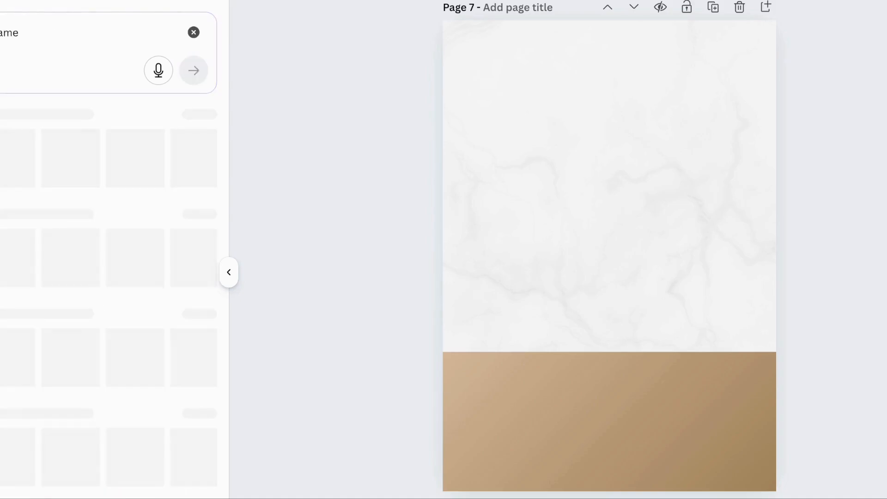
click(17, 249)
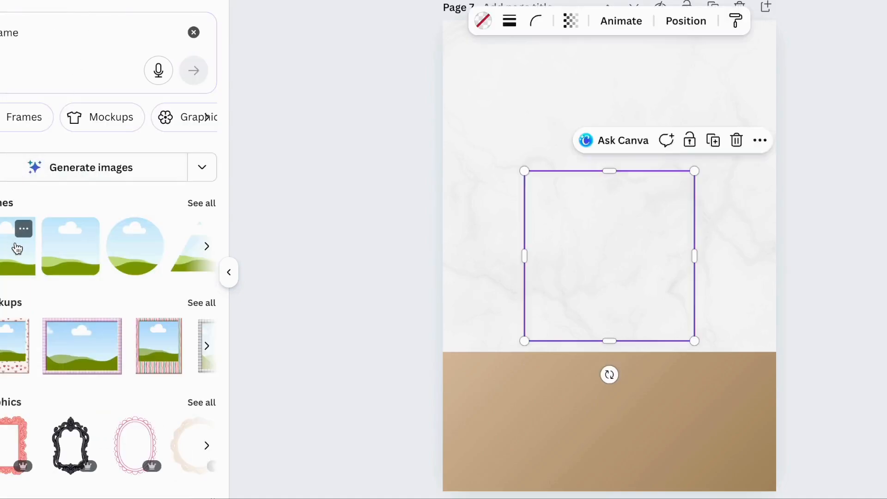
Move the frame to the page's upper left and reshape it into a tall, narrow strip reaching into the brown block.
drag(586, 248, 538, 147)
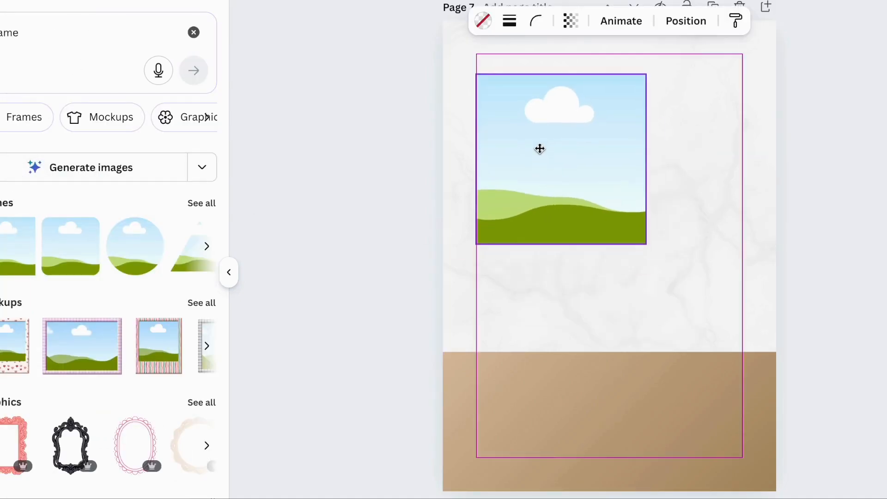
drag(644, 157, 574, 160)
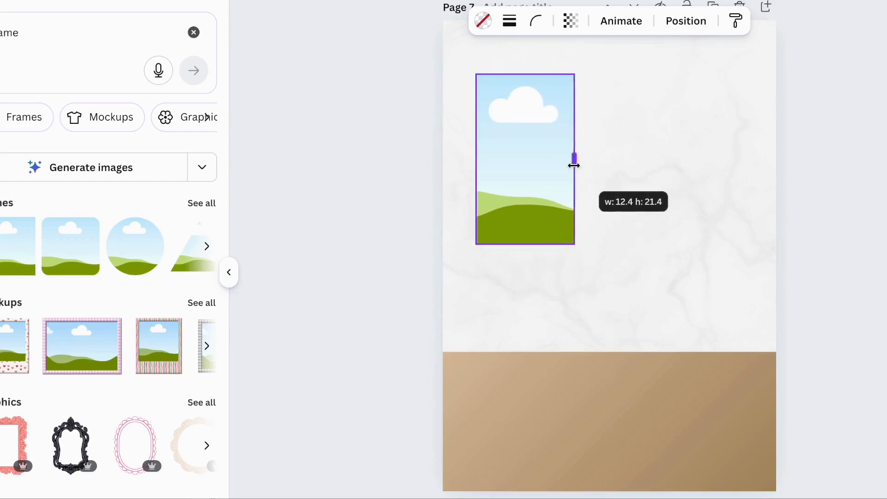
drag(574, 160, 566, 161)
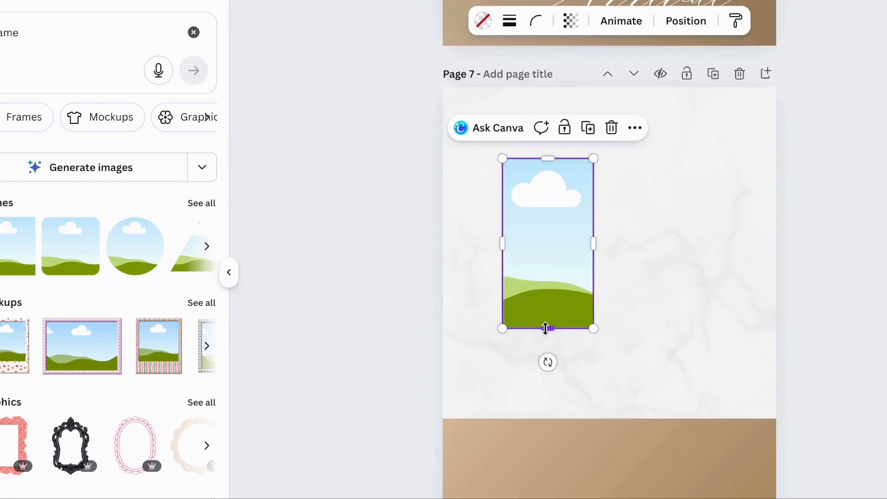
drag(546, 328, 545, 464)
drag(594, 314, 577, 311)
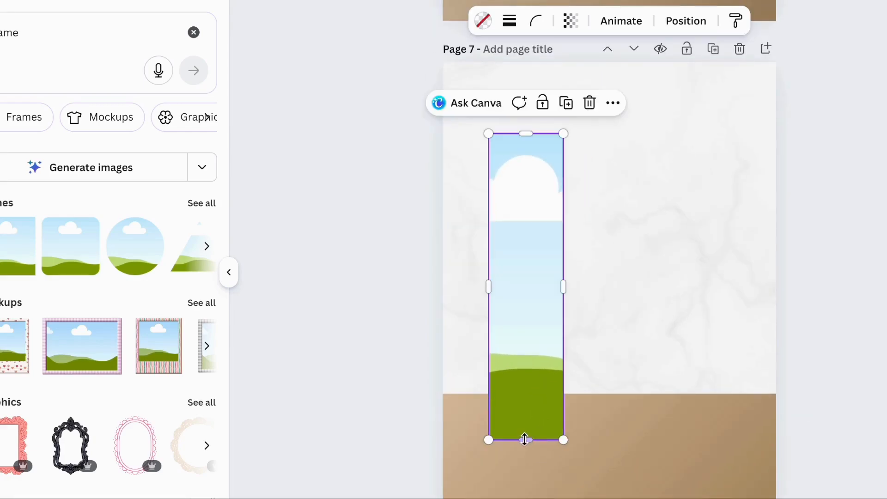
drag(525, 437, 524, 423)
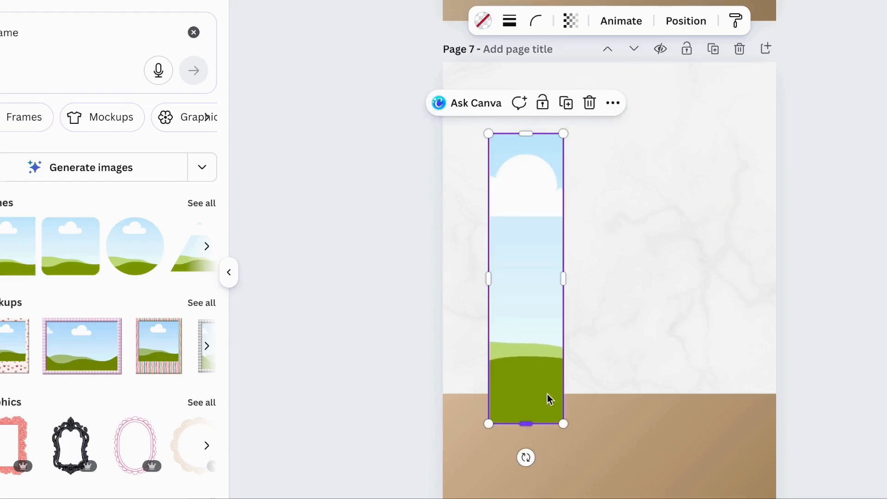
Duplicate the strip frame, place the copy to its right slightly higher, and extend the copy's lower edge.
scroll(623, 323, down, 2)
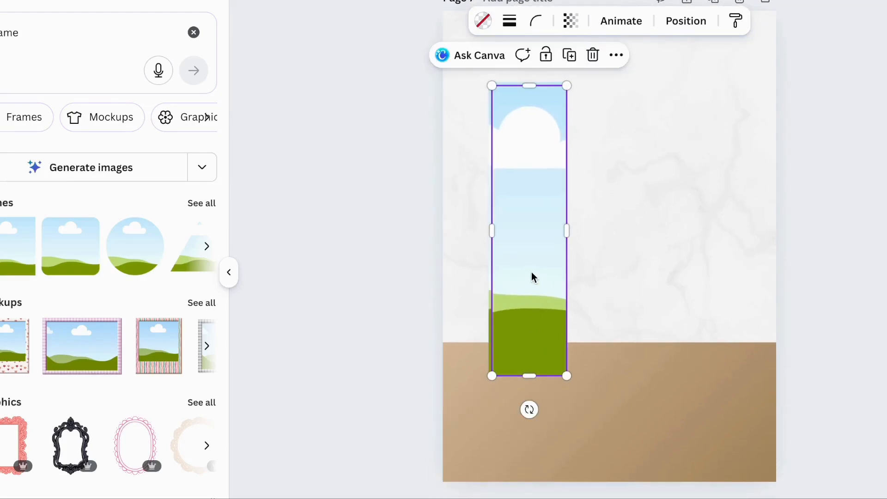
drag(530, 227, 619, 205)
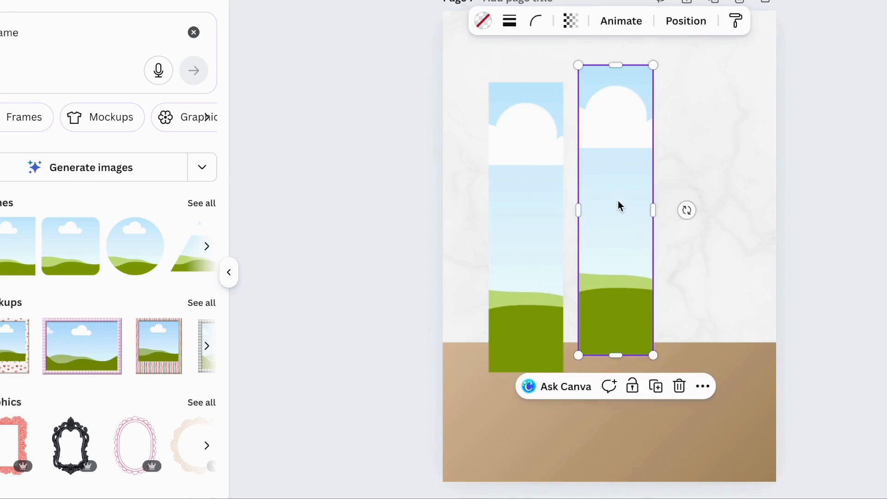
drag(615, 352, 615, 388)
scroll(615, 360, up, 1)
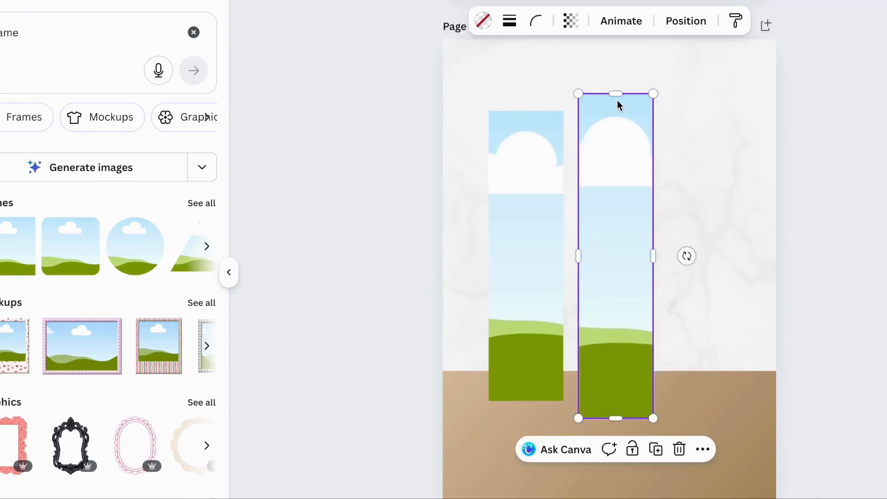
Adjust the upper edges of both strip frames, keeping the middle one taller than the left one.
drag(615, 94, 615, 139)
click(529, 119)
drag(526, 111, 524, 168)
click(616, 140)
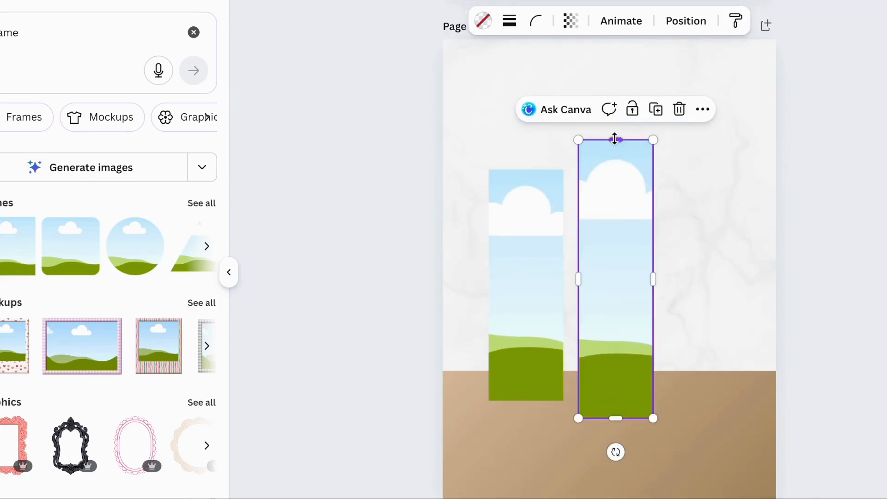
drag(615, 139, 615, 109)
click(530, 197)
scroll(525, 168, down, 1)
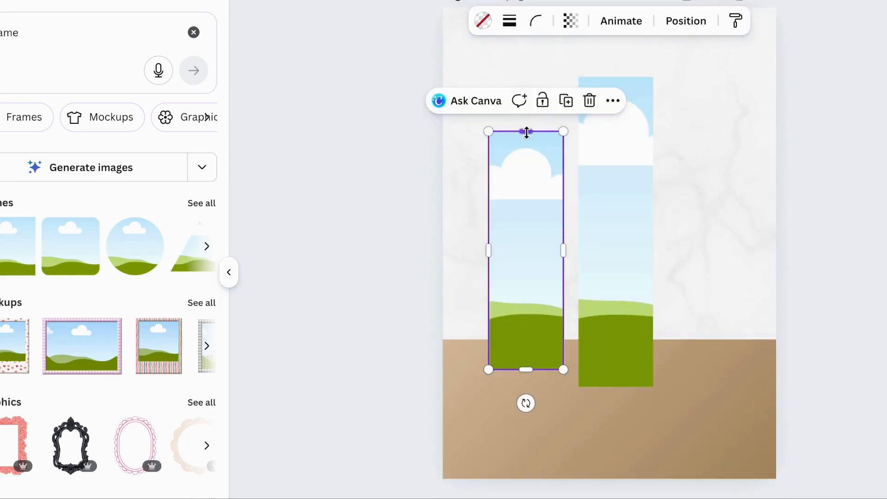
drag(525, 134, 526, 113)
Duplicate the left strip frame, place the copy right of the middle frame and shorten its lower edge slightly.
key(super+d)
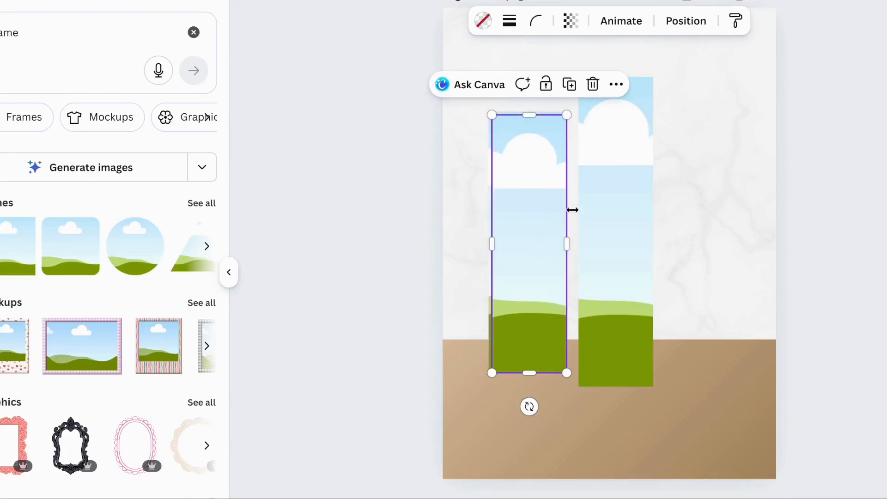
drag(528, 226, 706, 211)
drag(701, 360, 701, 350)
Lower the right frame slightly and shift all three frames together to centre them on the page.
scroll(600, 333, up, 1)
drag(531, 320, 529, 323)
click(601, 314)
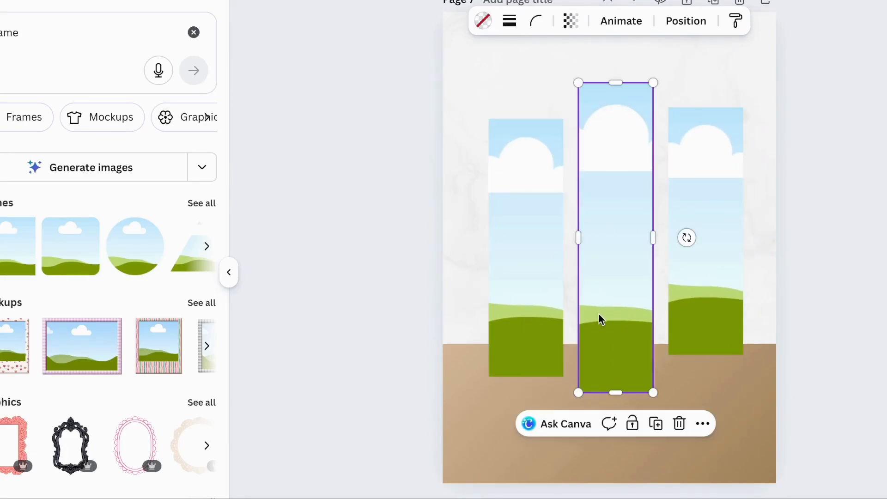
drag(689, 295, 688, 303)
click(814, 254)
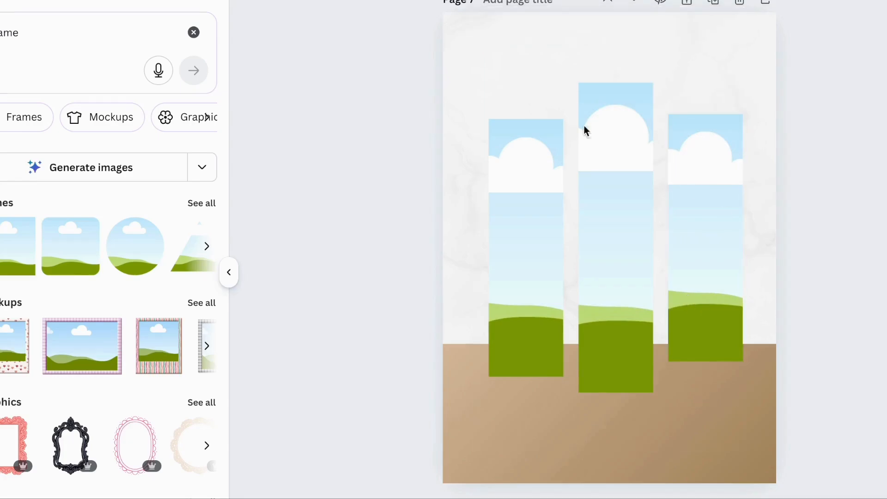
drag(490, 112, 702, 173)
click(796, 152)
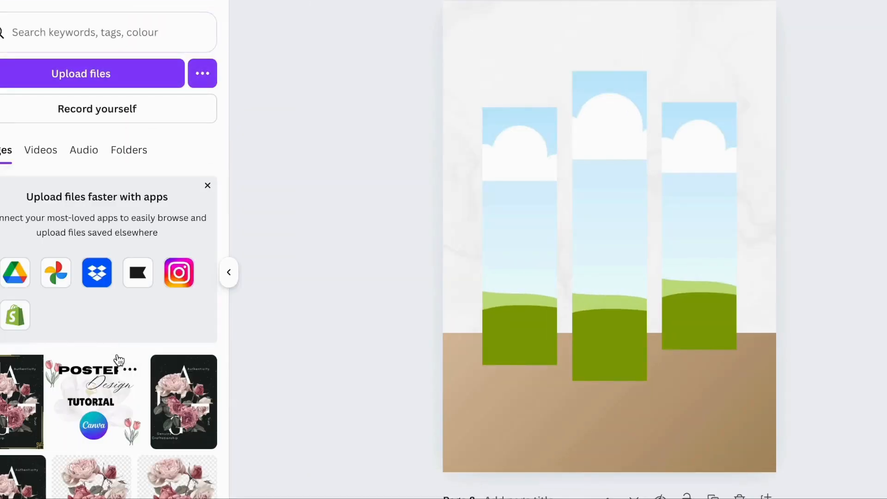
Insert the uploaded portrait of the woman with the pink pendant necklace into the middle frame.
scroll(119, 360, down, 5)
click(68, 371)
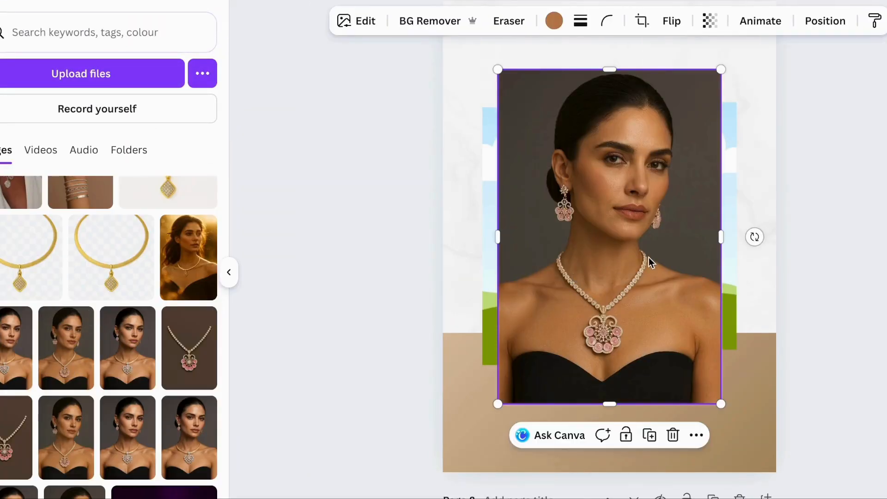
drag(650, 261, 581, 264)
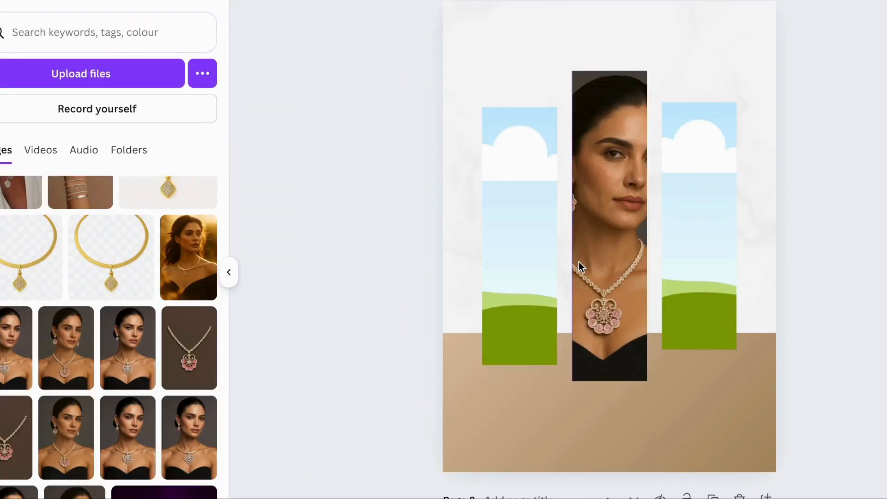
Fill the left and right frames with the same uploaded necklace portrait.
click(70, 366)
drag(616, 199, 519, 235)
click(60, 377)
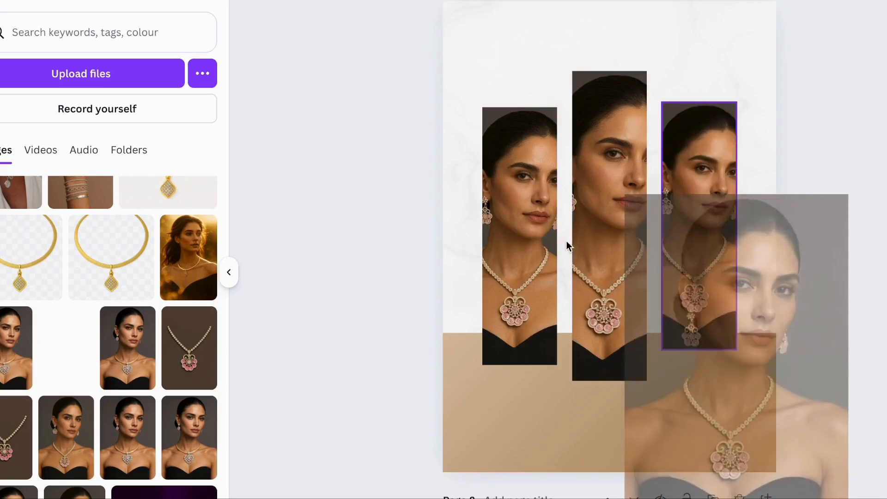
drag(665, 249, 681, 169)
click(229, 272)
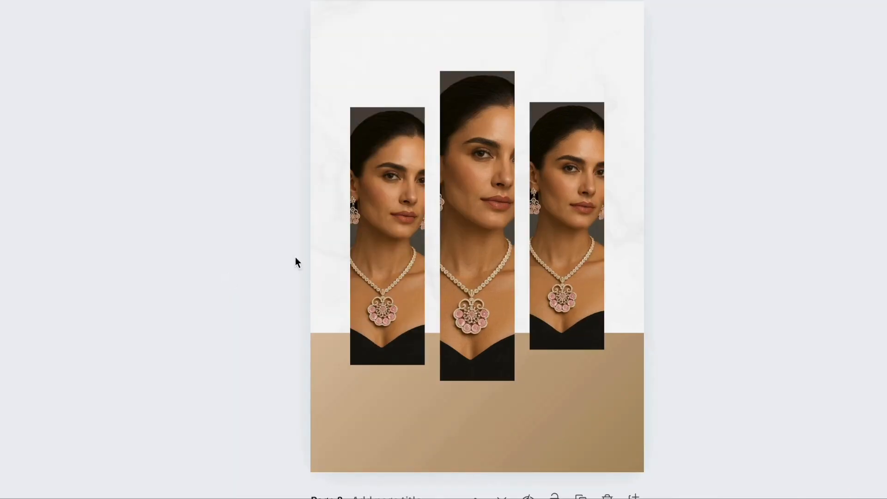
Enlarge and shift the portrait inside the left frame so the woman's ear, earring and one side of the necklace fill the strip.
double_click(399, 242)
drag(409, 242, 445, 243)
drag(507, 107, 568, 48)
drag(392, 226, 380, 234)
drag(429, 209, 439, 211)
drag(557, 45, 595, 2)
drag(372, 204, 403, 347)
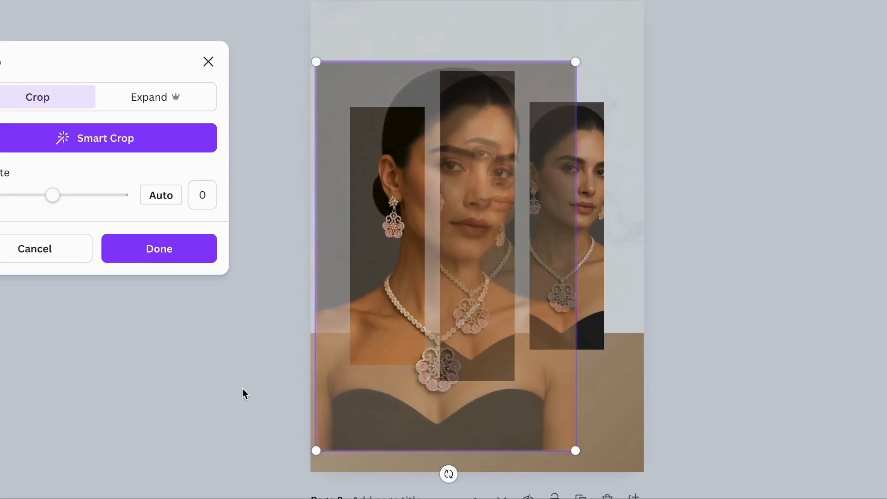
click(243, 388)
Enlarge the portrait inside the middle frame and position it so the pink pendant is centred horizontally in the strip.
double_click(499, 240)
drag(376, 72, 346, 48)
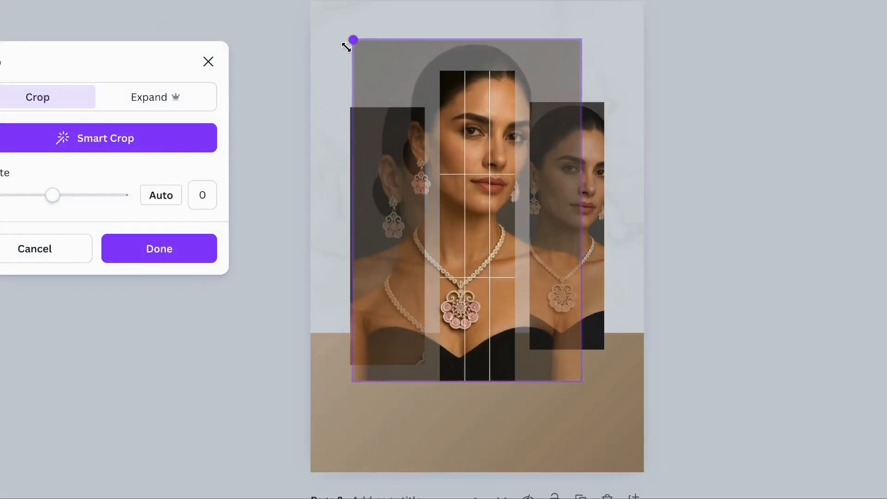
drag(581, 34, 608, 22)
drag(478, 184, 478, 184)
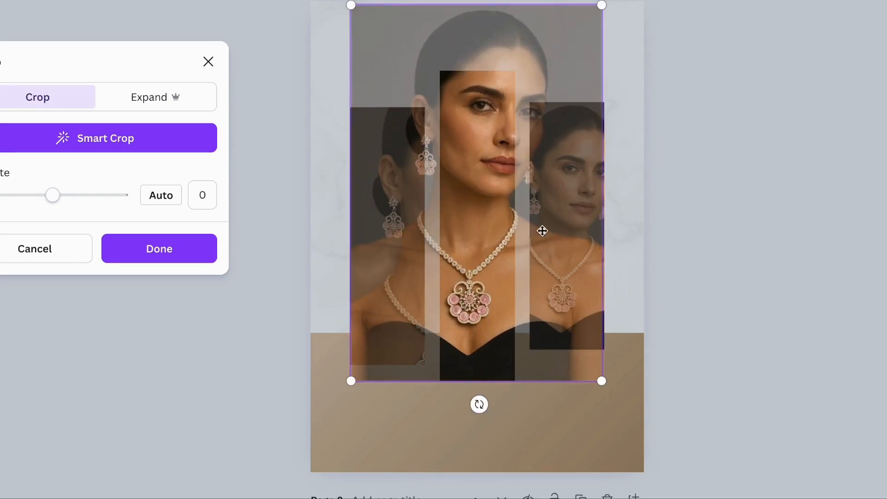
drag(493, 245, 481, 259)
click(656, 211)
double_click(467, 260)
click(662, 229)
click(663, 230)
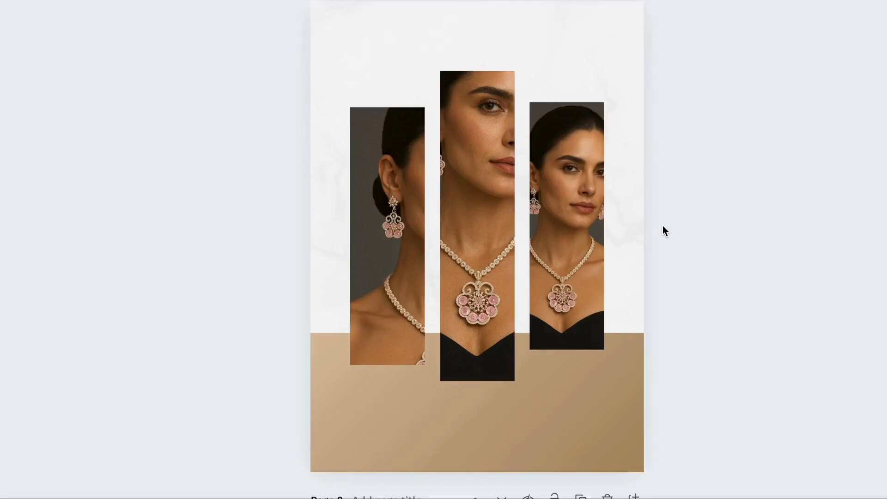
Move the middle frame's portrait down so the pendant sits just above the strip's lower edge.
double_click(483, 202)
mouse_move(481, 206)
mouse_down()
mouse_move(481, 246)
mouse_move(489, 212)
mouse_up()
click(705, 211)
click(705, 212)
double_click(487, 249)
click(735, 161)
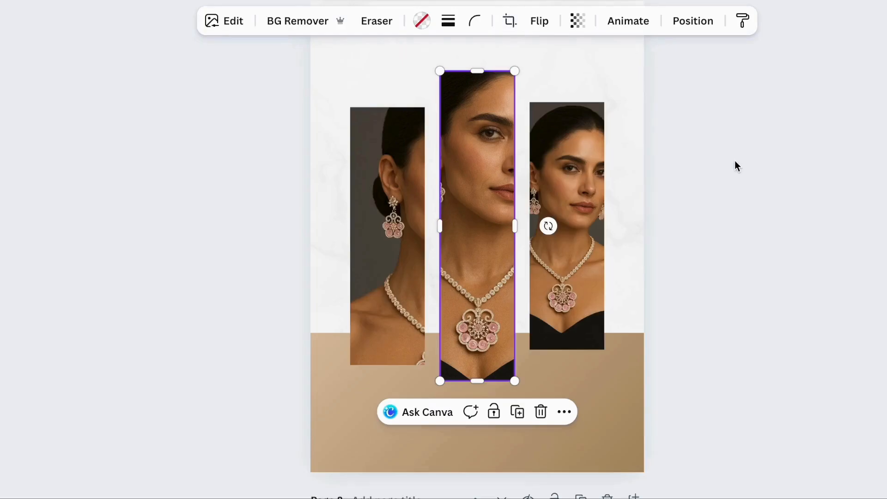
click(735, 162)
Enlarge and shift the portrait inside the right frame so the far side of the face, earring and shoulder fill the strip.
double_click(566, 214)
drag(566, 215, 526, 213)
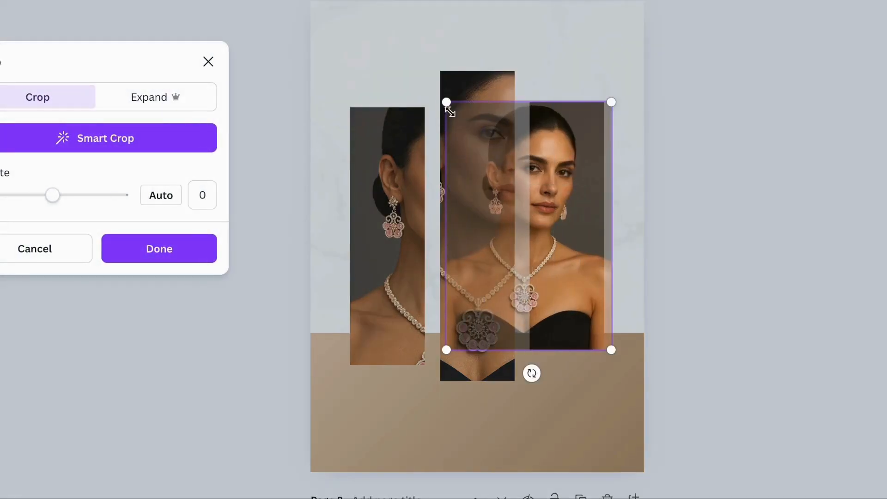
drag(447, 105, 390, 64)
drag(546, 276, 538, 310)
click(751, 254)
click(751, 251)
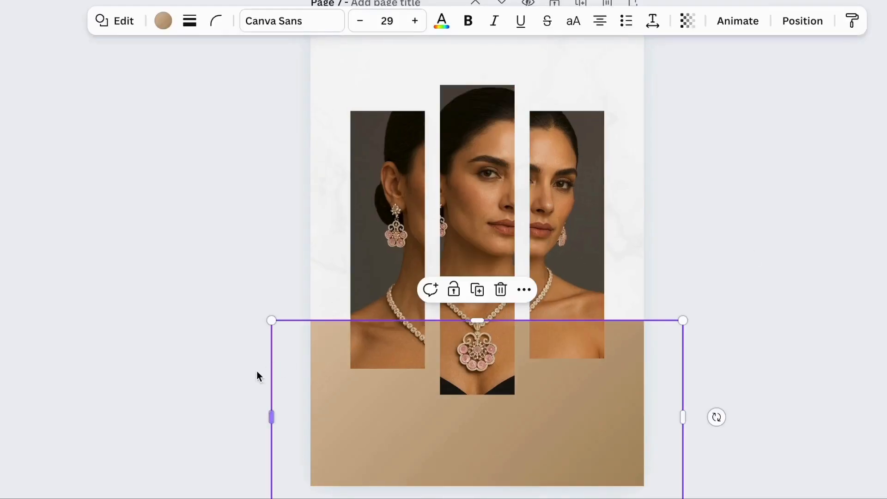
Move the left and middle frames down slightly on the page.
click(257, 372)
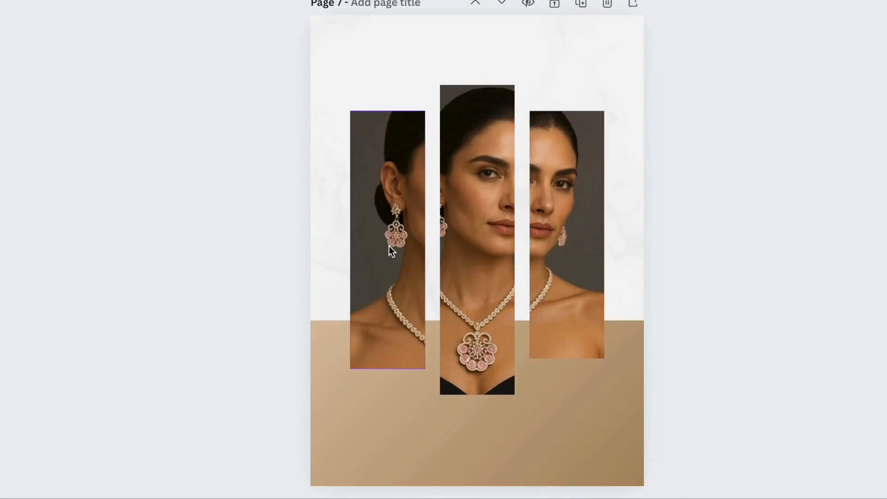
drag(389, 247, 389, 258)
drag(475, 195, 475, 207)
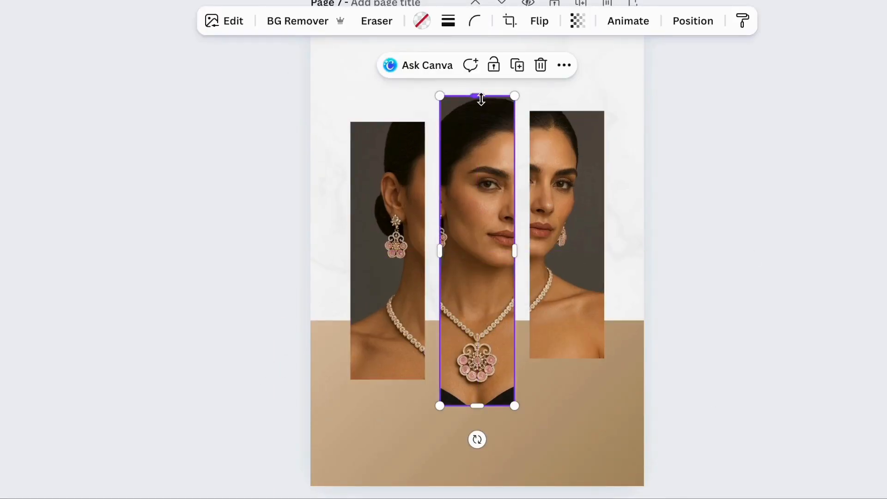
scroll(505, 192, up, 2)
click(554, 225)
click(638, 216)
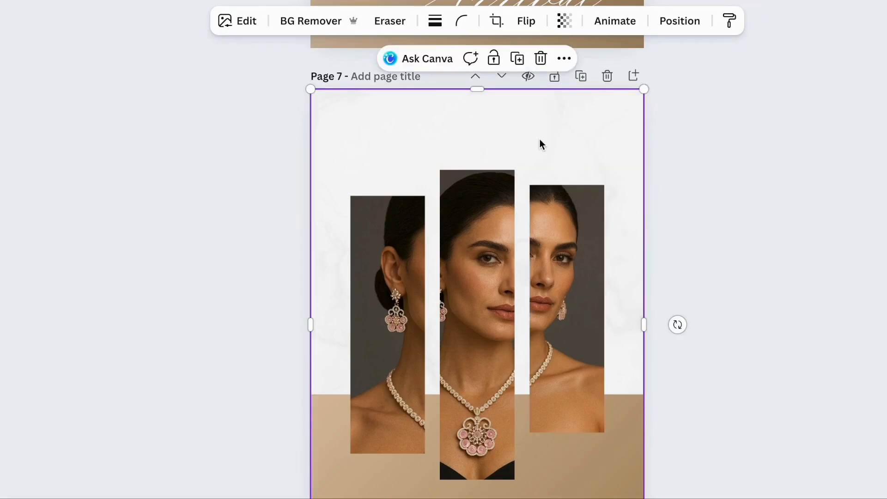
Raise the middle frame slightly and move its portrait up inside the crop so the black neckline shows below the pendant.
scroll(540, 140, down, 1)
click(467, 397)
double_click(466, 397)
key(Escape)
drag(486, 373, 486, 365)
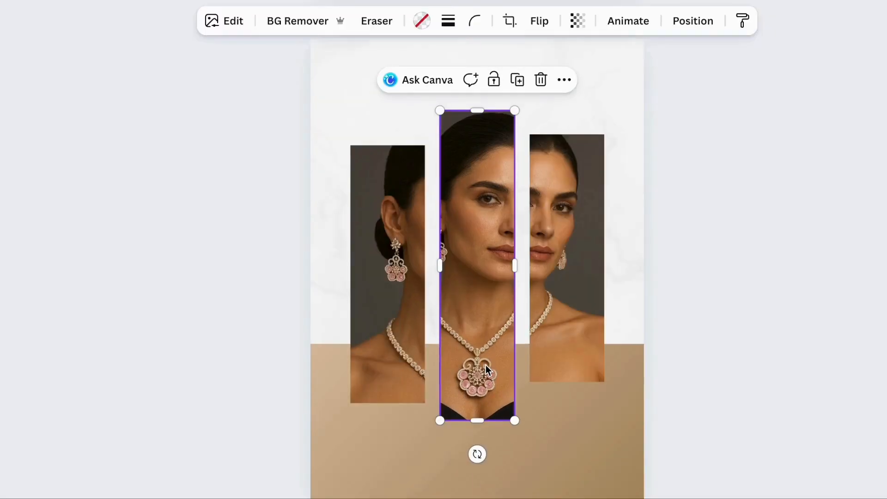
double_click(486, 347)
key(Escape)
click(573, 490)
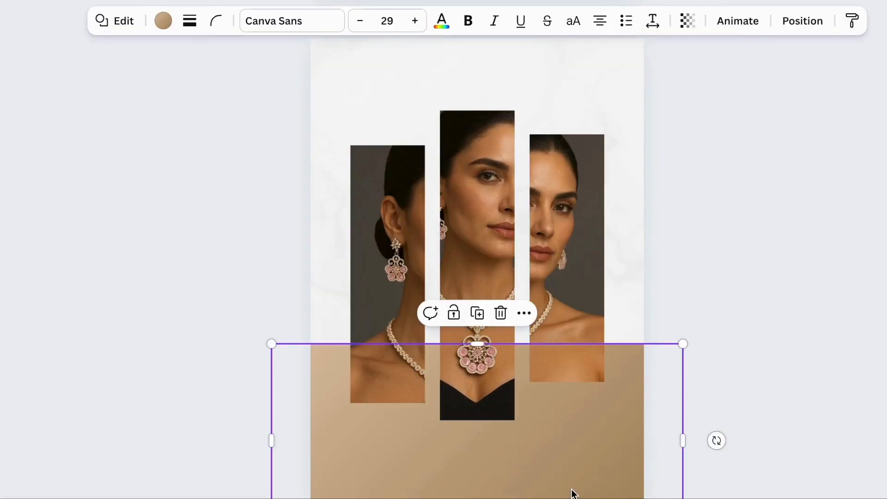
Shift the portrait inside the middle frame slightly to the left.
click(592, 86)
double_click(593, 86)
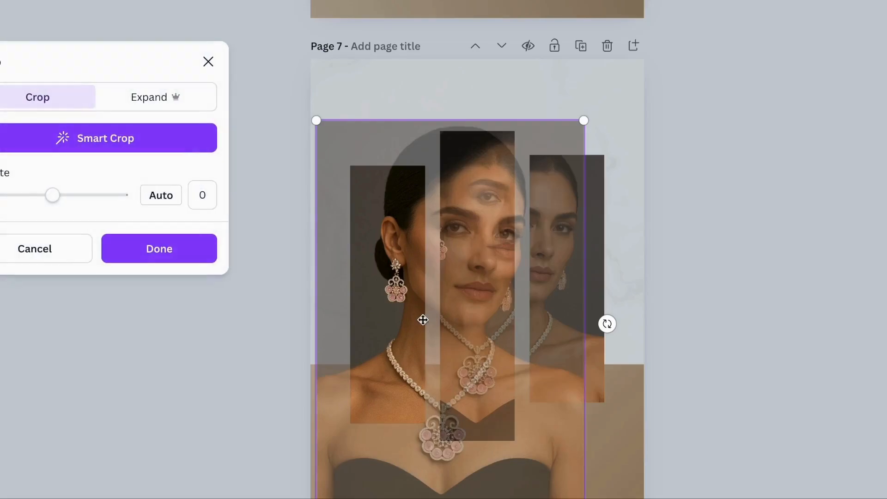
click(615, 120)
click(615, 120)
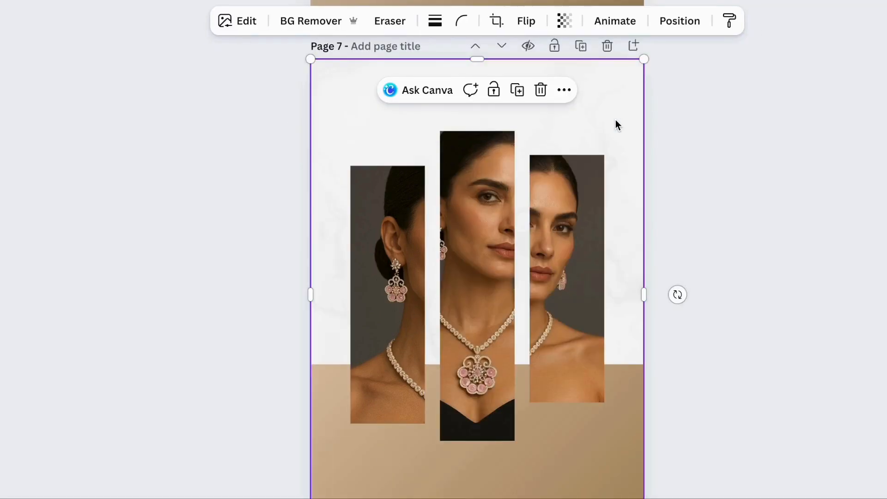
double_click(493, 330)
drag(503, 228, 493, 227)
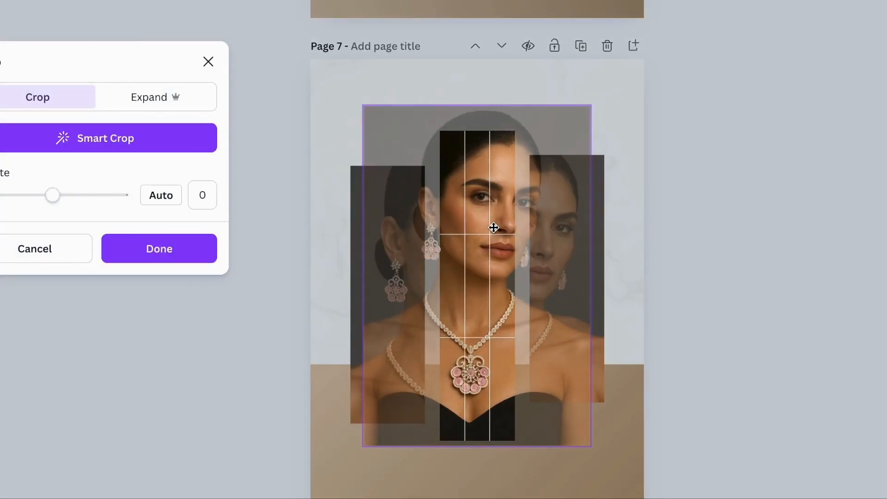
click(562, 82)
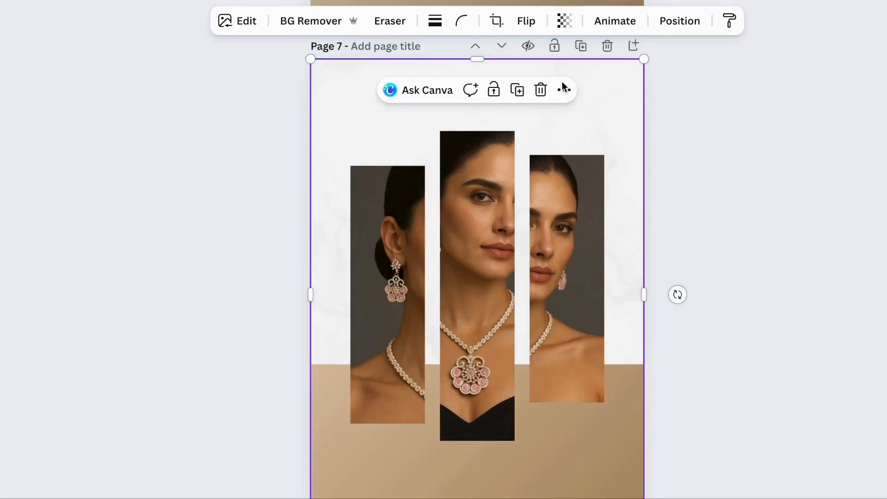
Reposition the right frame's portrait, cropping the top of the head and bringing the black neckline into the strip's lower end.
double_click(543, 276)
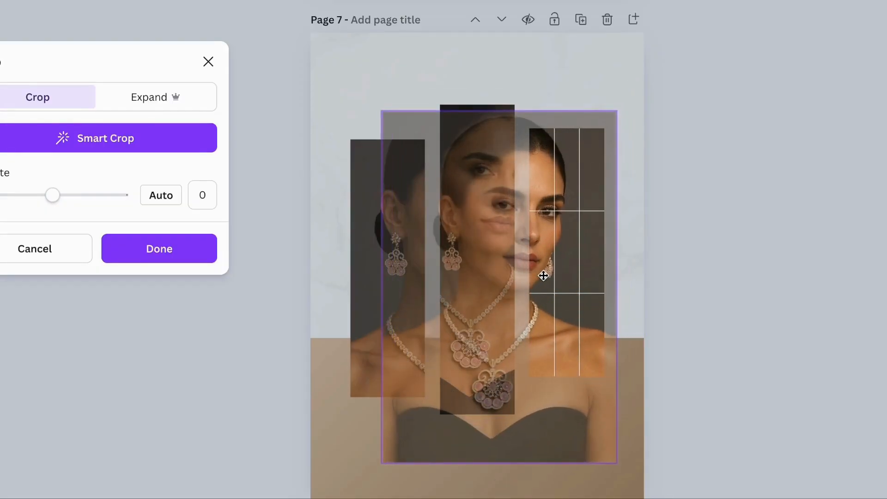
click(328, 111)
click(290, 155)
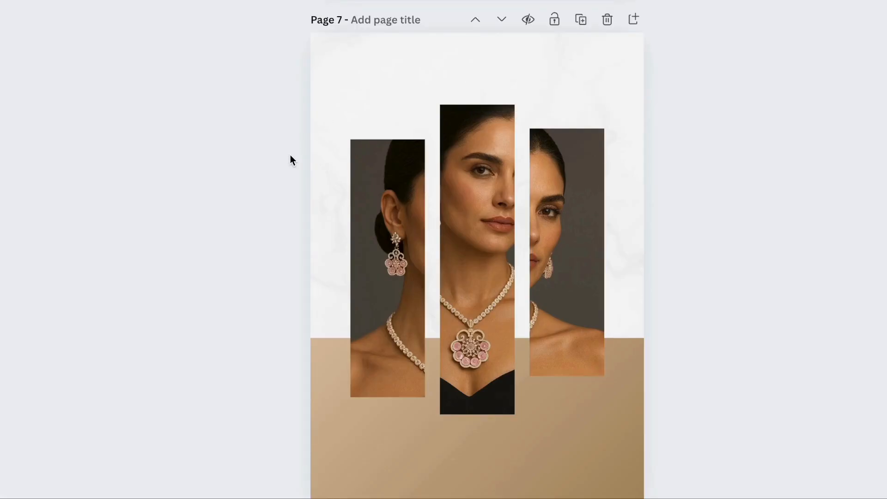
double_click(545, 233)
drag(544, 233, 560, 188)
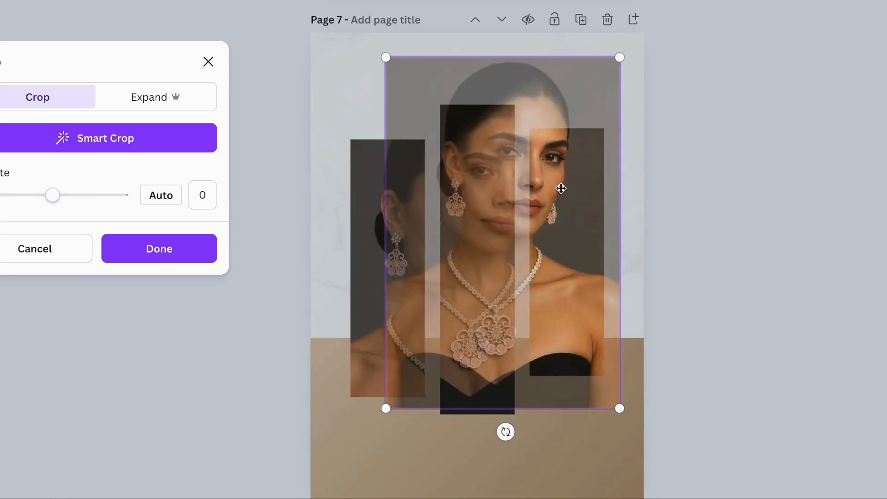
click(340, 115)
click(51, 141)
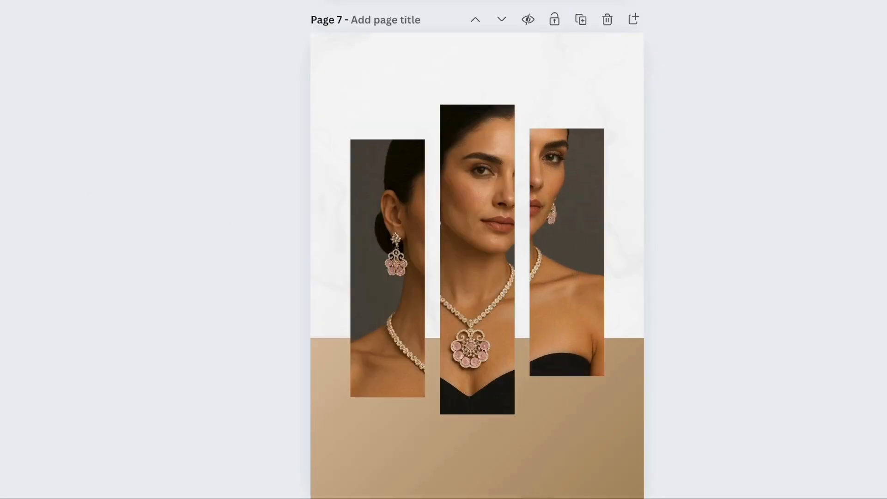
Add a heading to the page that reads "NEW".
mouse_move(0, 120)
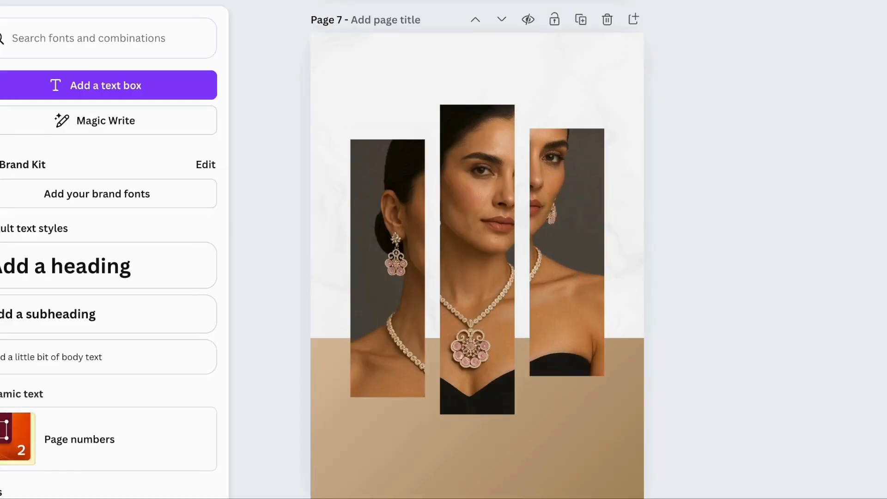
click(84, 276)
click(461, 273)
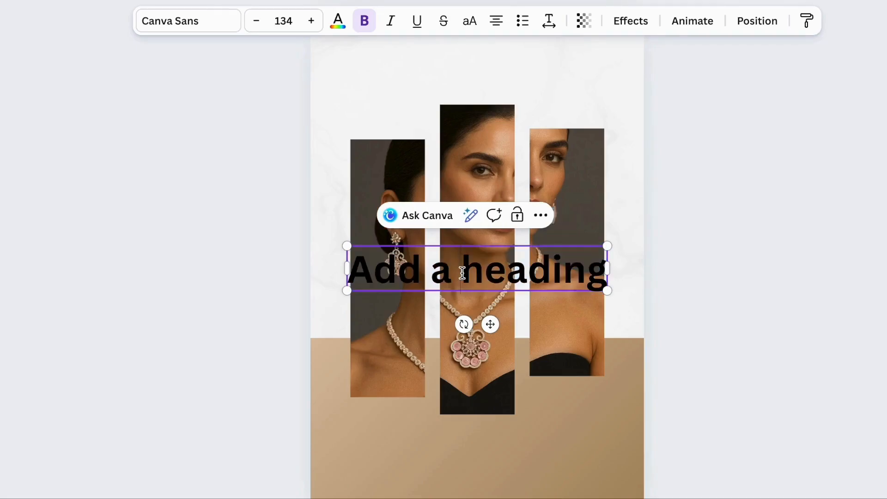
key(ctrl+a)
text(NEW)
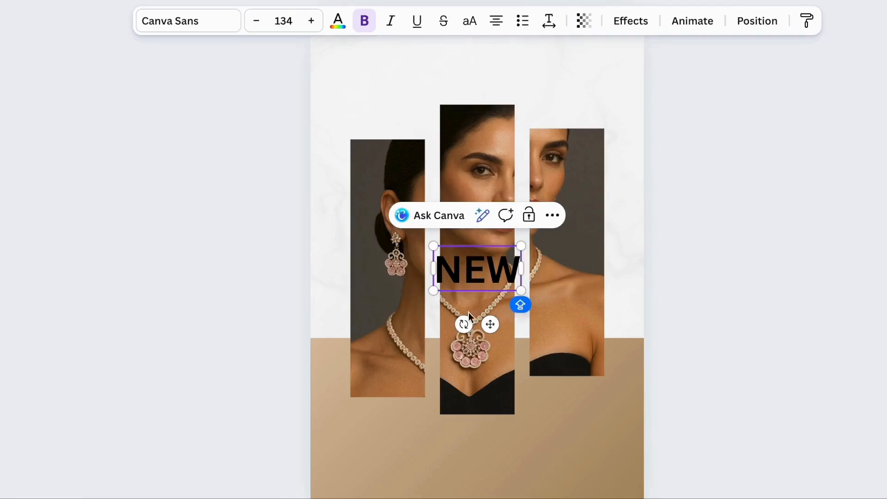
Place the NEW heading over the brown block and add a copy below and to its right that reads "Arrival".
drag(434, 356, 497, 422)
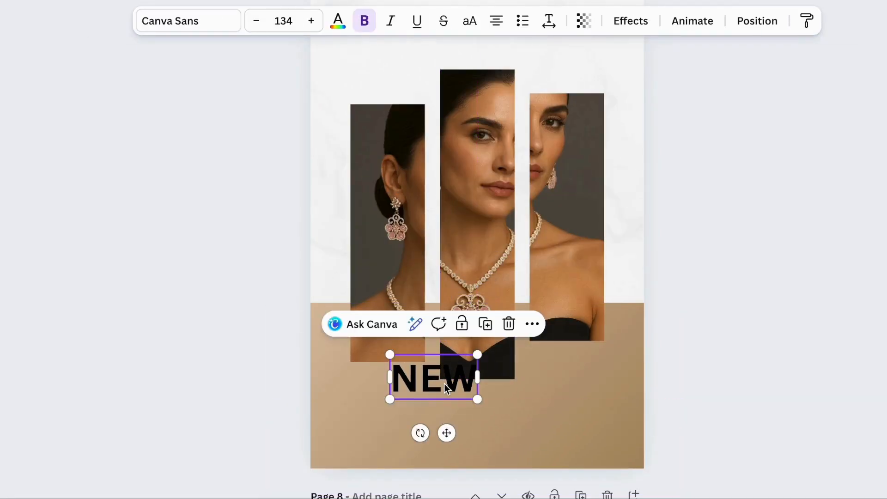
key(ctrl+d)
double_click(496, 423)
text(Arrival)
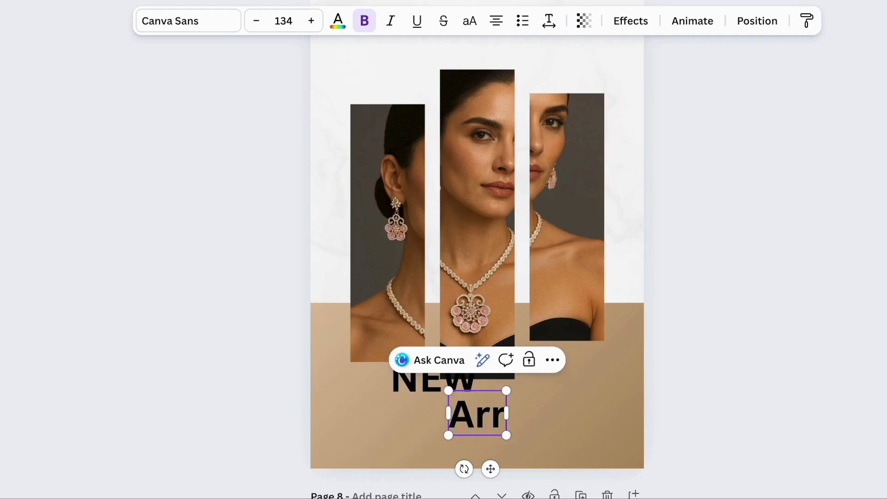
click(599, 381)
Set the word NEW in the Didot LP font and colour it white (#ffffff).
click(441, 381)
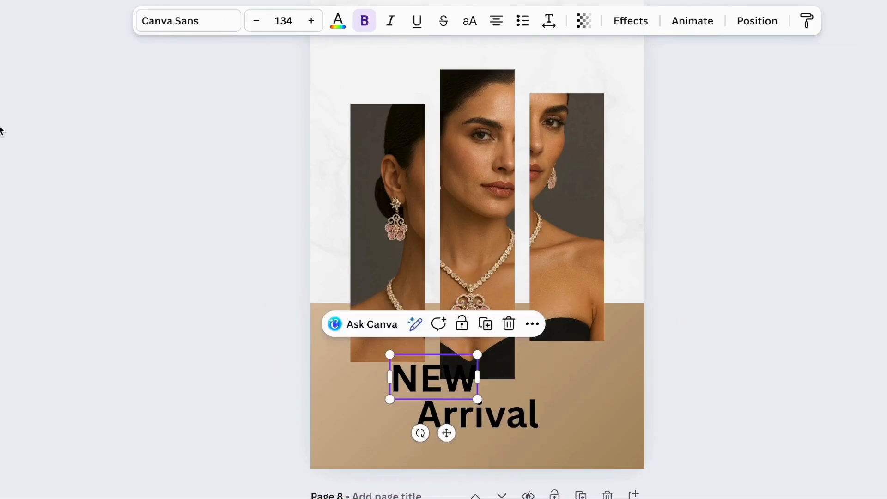
click(208, 22)
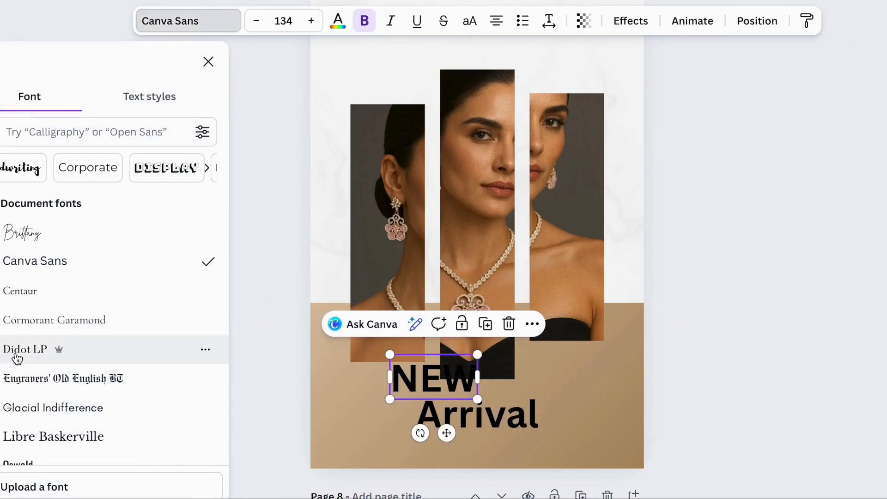
scroll(19, 355, down, 1)
click(36, 327)
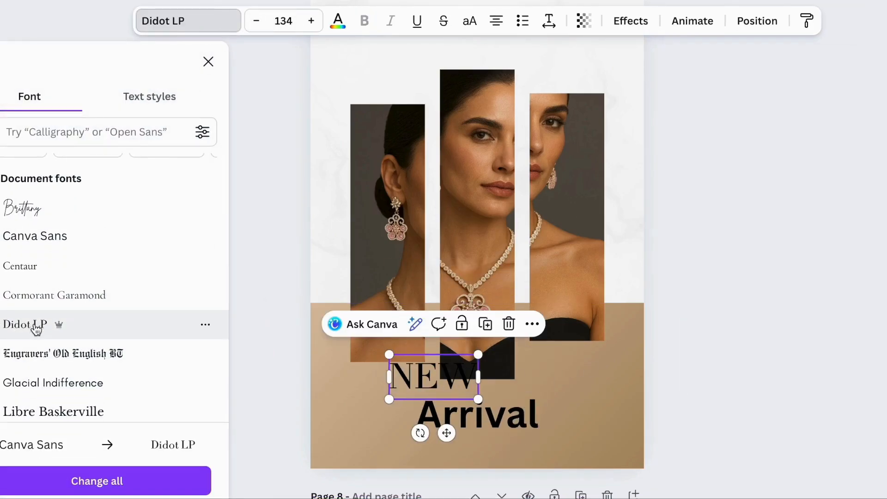
double_click(454, 371)
click(337, 21)
click(34, 279)
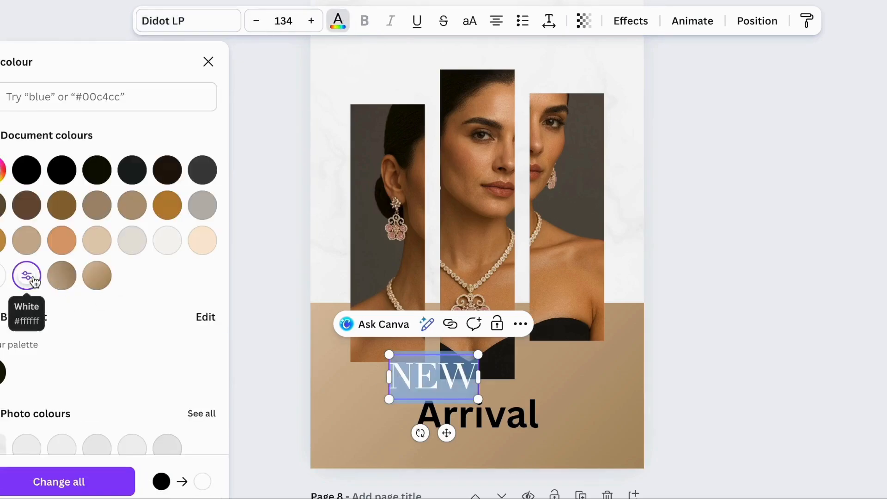
Set the word Arrival in the Slight script font in white and nudge it slightly to the right.
double_click(508, 413)
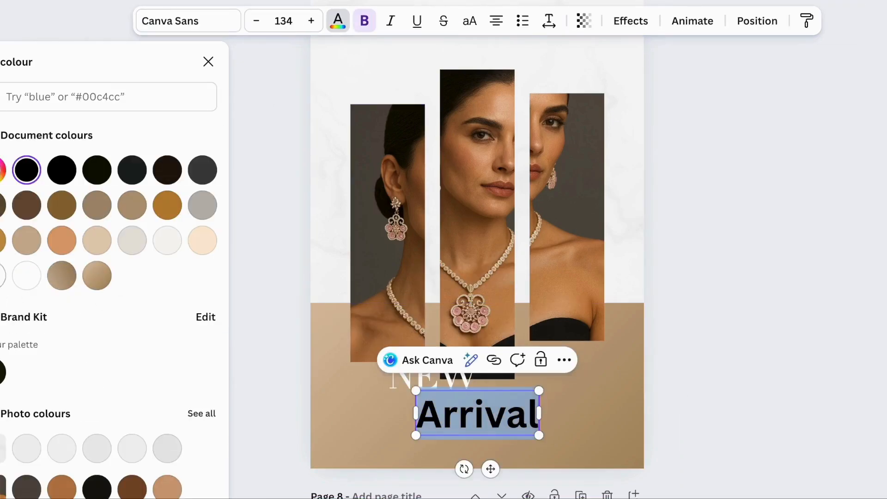
click(222, 20)
scroll(123, 237, down, 4)
click(56, 365)
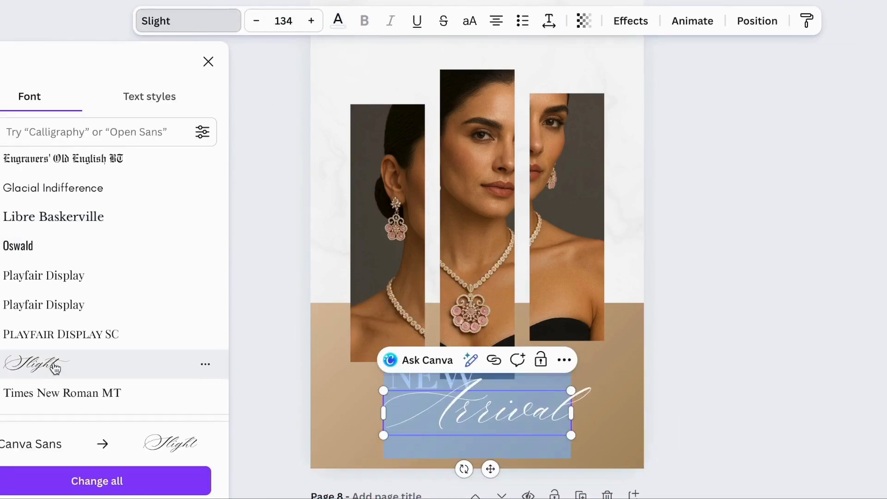
click(346, 267)
drag(520, 409, 531, 409)
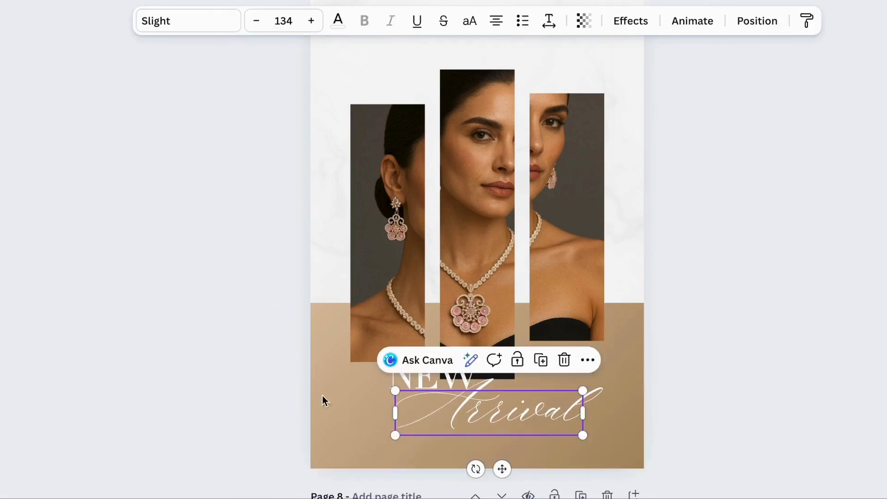
Enlarge the word NEW up and to the left so it overlaps the lower ends of the left and middle frames.
click(295, 401)
click(412, 381)
drag(390, 355, 357, 338)
click(356, 456)
click(618, 207)
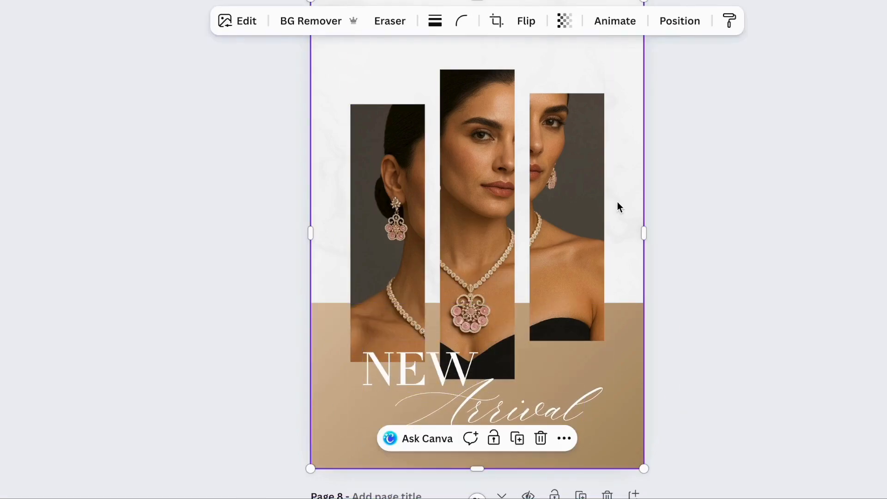
Select the words NEW and Arrival together and move them down slightly.
click(501, 406)
click(369, 371)
click(582, 400)
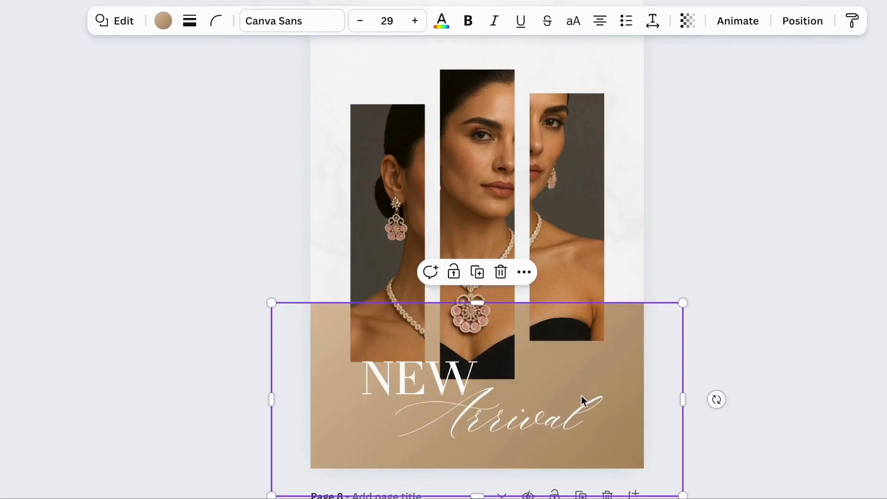
click(605, 79)
scroll(556, 182, up, 1)
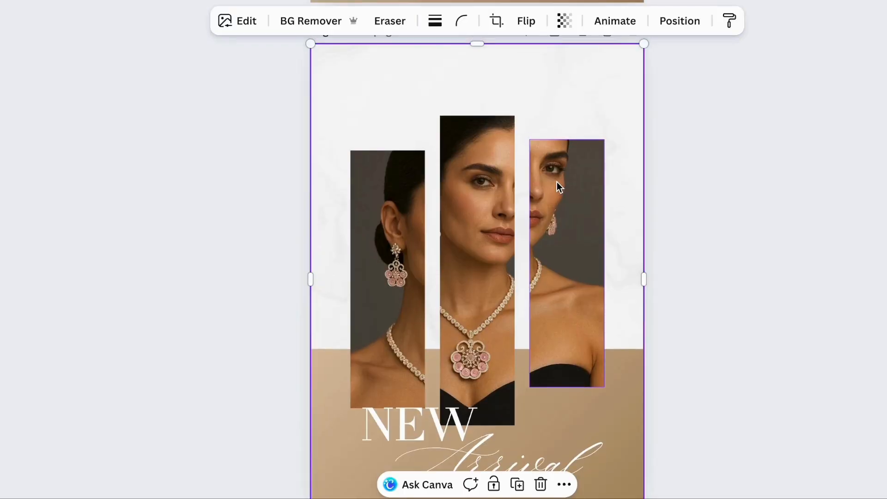
Bring up the full list of photo filters for the left frame's portrait and browse to the monochrome group.
click(388, 277)
click(226, 21)
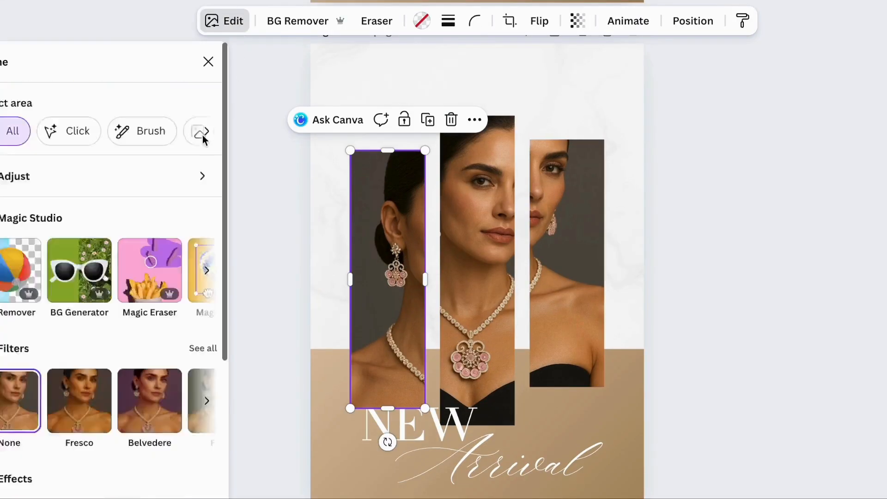
click(203, 347)
scroll(124, 388, down, 15)
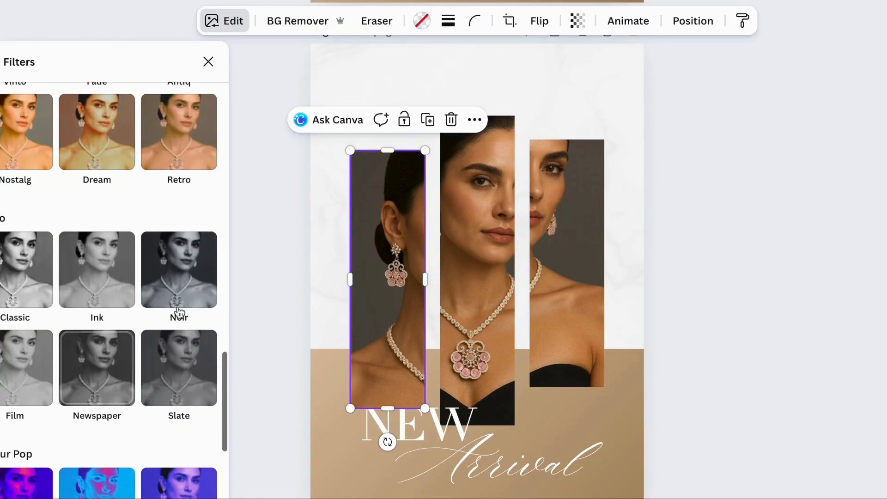
Try the Ink and Noir monochrome filters on the portraits in the three strip frames.
click(180, 312)
click(111, 277)
click(476, 254)
click(97, 270)
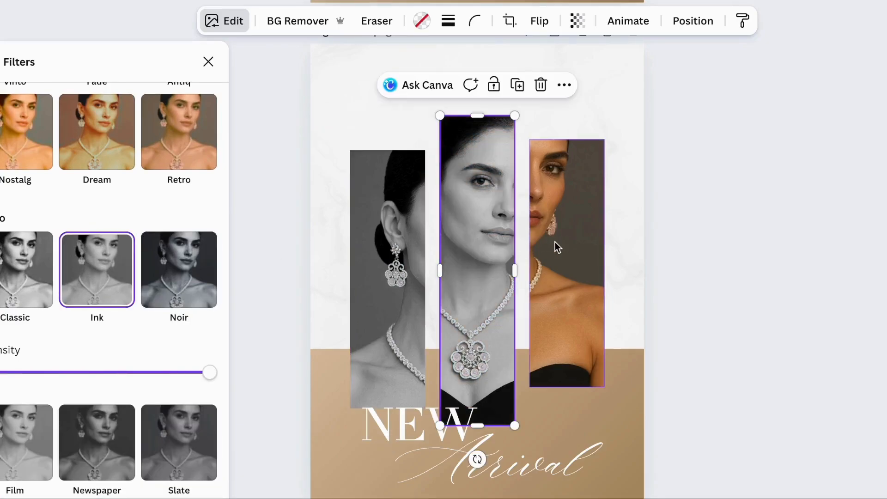
click(557, 247)
click(106, 306)
click(178, 295)
click(462, 270)
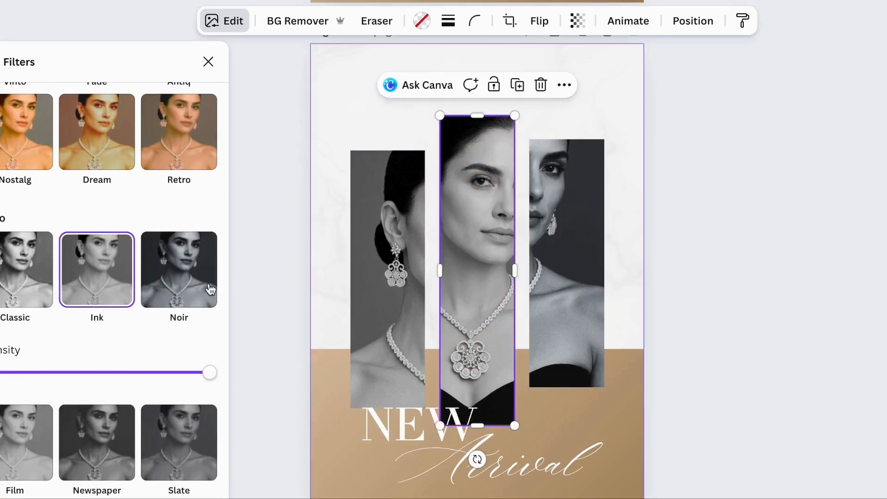
click(203, 290)
Apply the Slate monochrome filter to the portraits in the left, middle and right frames and close the filter list.
click(385, 268)
click(185, 270)
scroll(157, 355, down, 2)
click(180, 369)
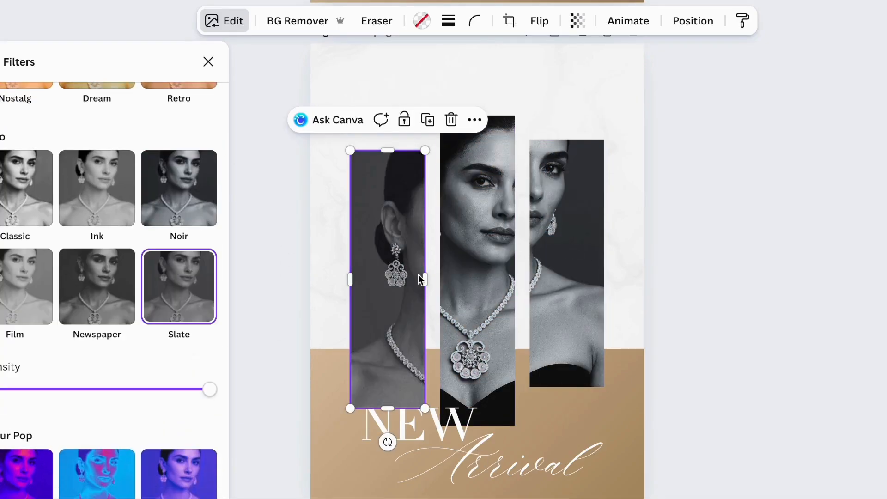
click(475, 254)
click(179, 362)
click(544, 290)
click(336, 98)
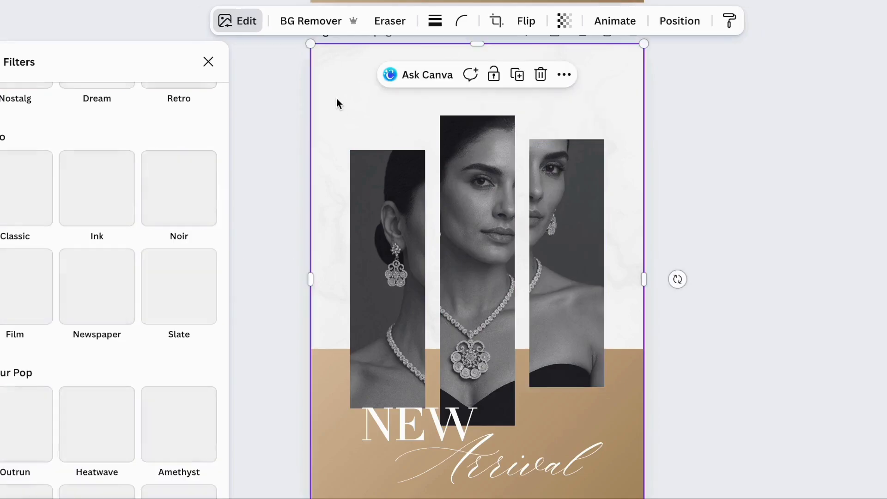
click(208, 63)
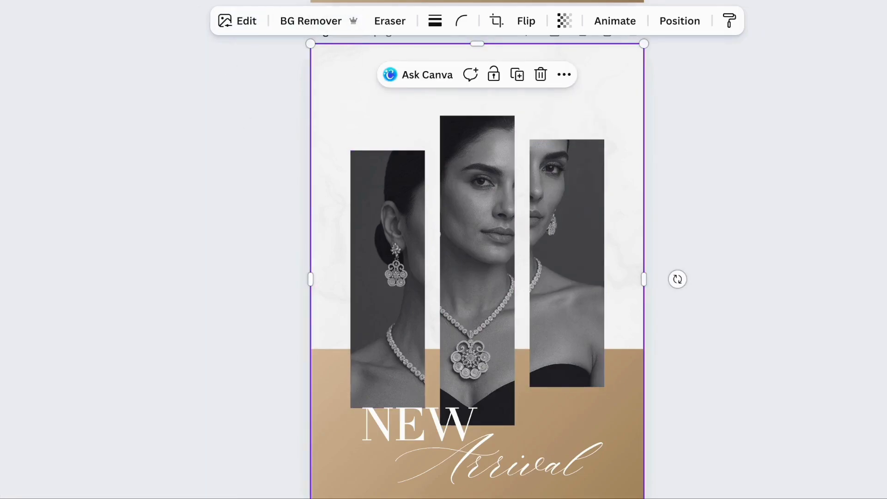
Add the uploaded pink pendant necklace image with the brown background to the page.
click(1, 263)
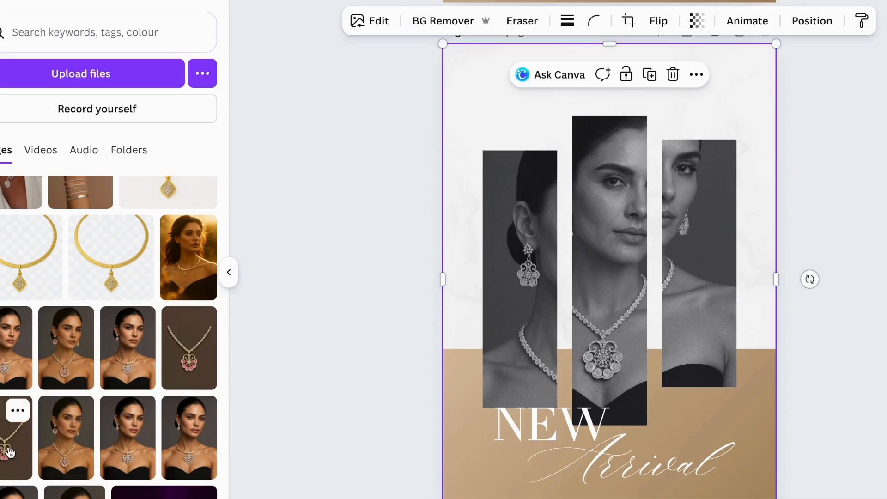
drag(10, 453, 521, 299)
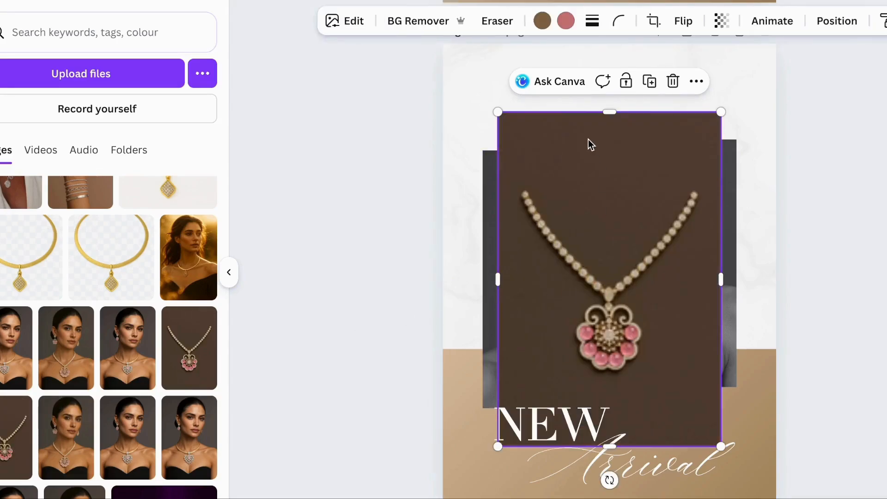
Try to remove the necklace image's background and position it over the middle frame's pendant, and undo both changes.
click(428, 21)
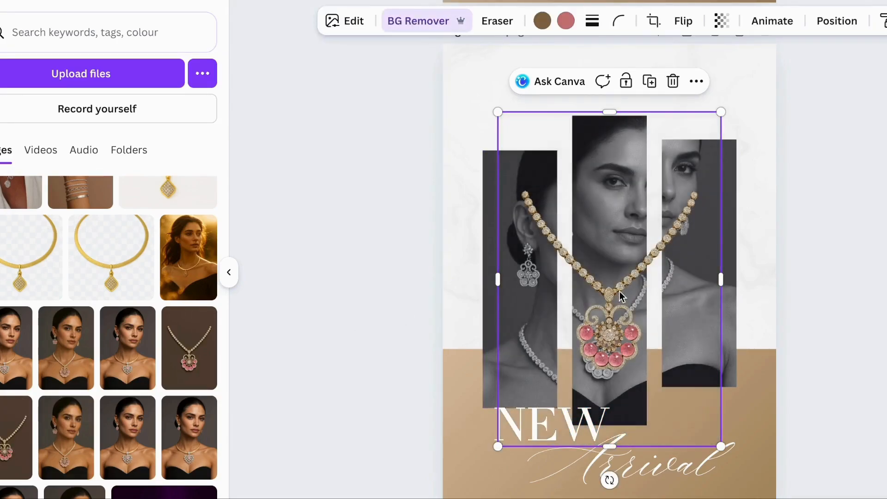
drag(611, 341, 610, 355)
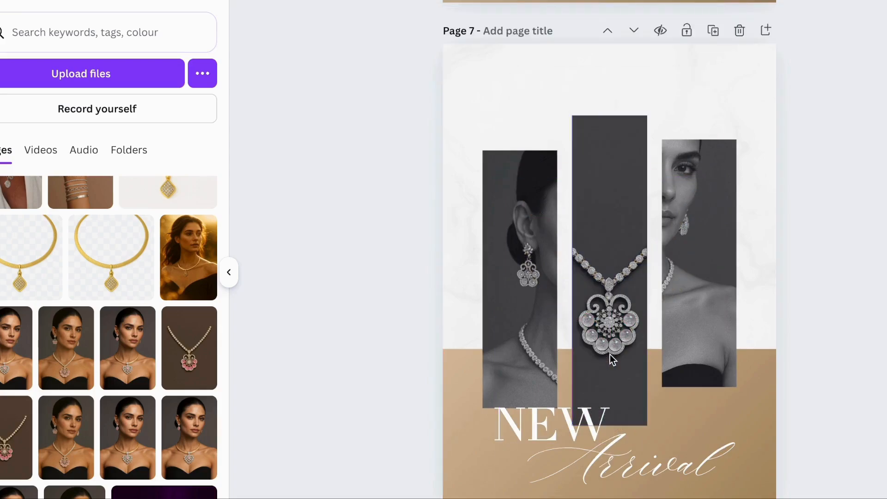
key(ctrl+z)
key(ctrl+z)
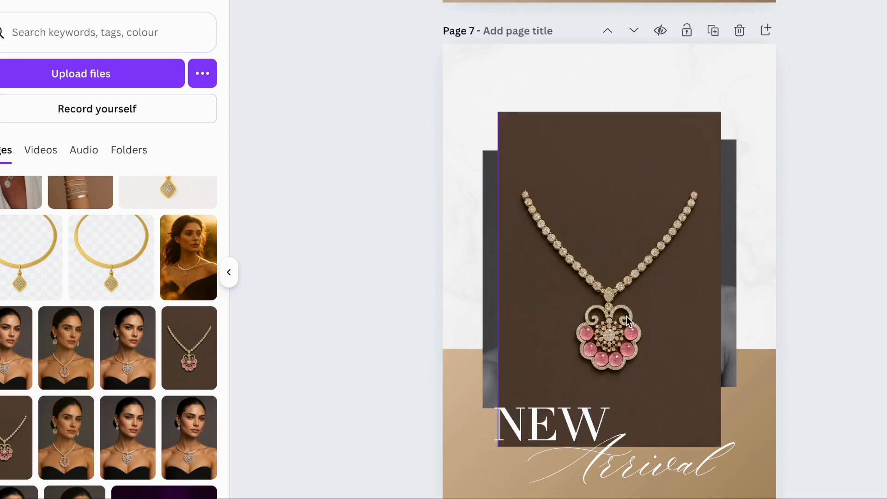
Move the necklace image off the page beside the poster and lock the three portrait frames in place.
drag(636, 175, 382, 161)
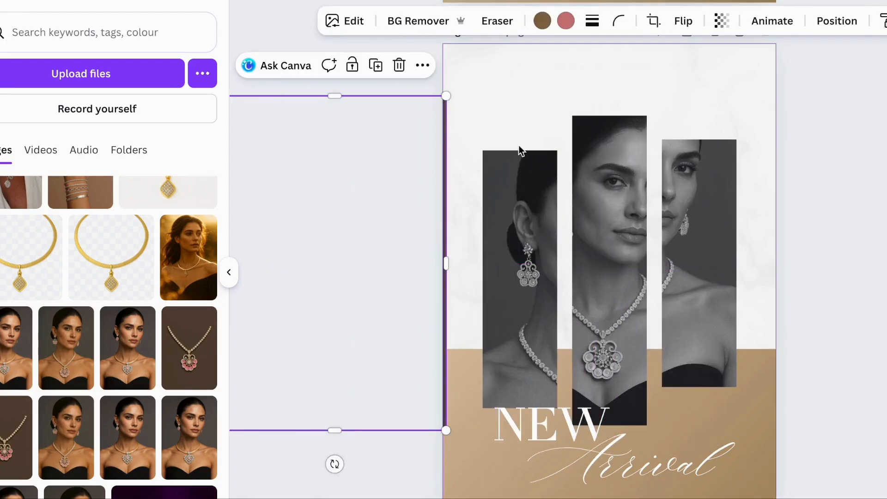
drag(470, 142, 776, 318)
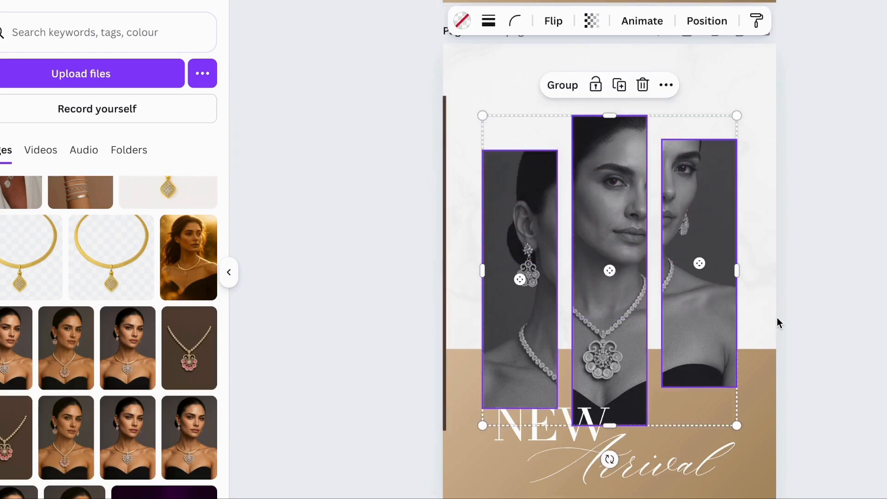
click(596, 87)
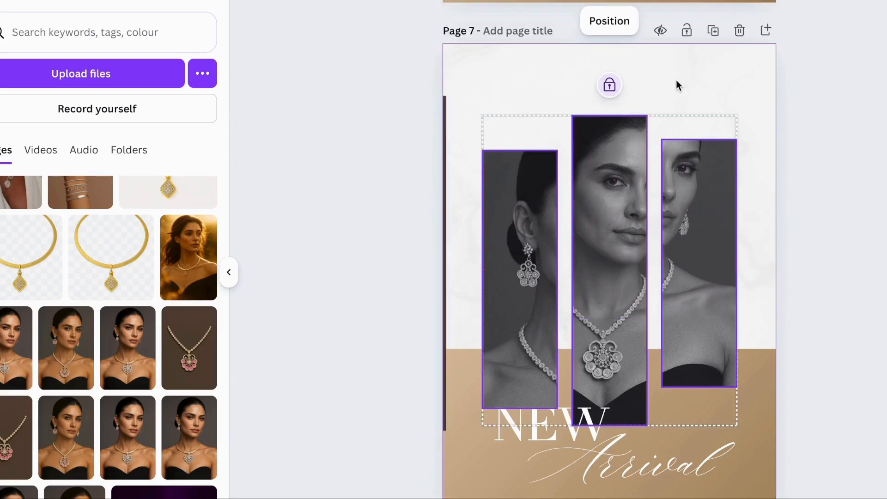
click(563, 151)
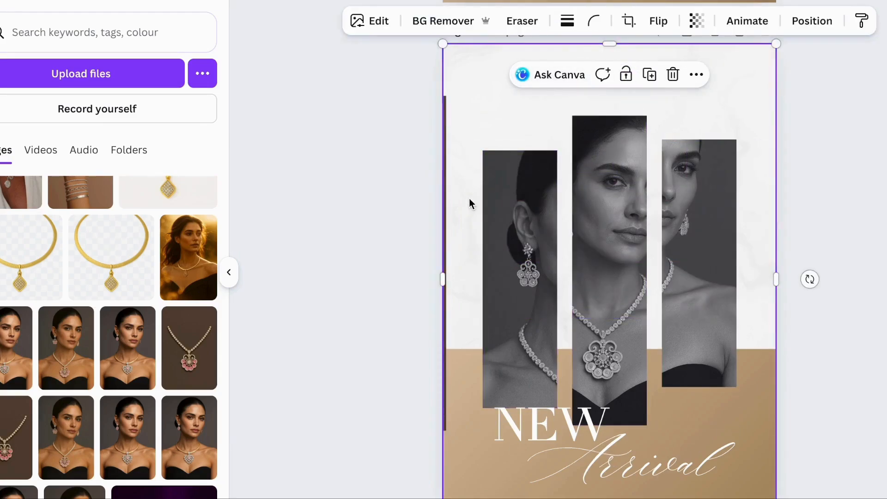
click(401, 236)
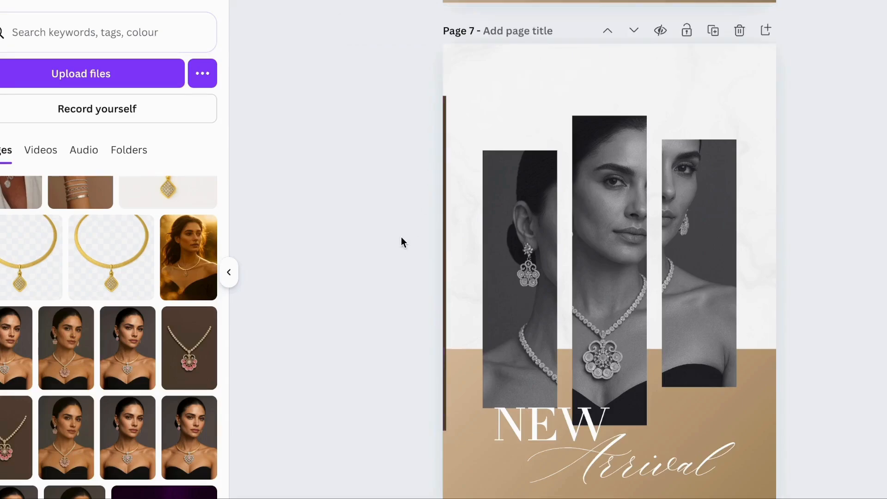
Move the necklace image back over the middle frame and scale it down to roughly the portrait necklace's size.
click(445, 273)
drag(420, 279, 601, 273)
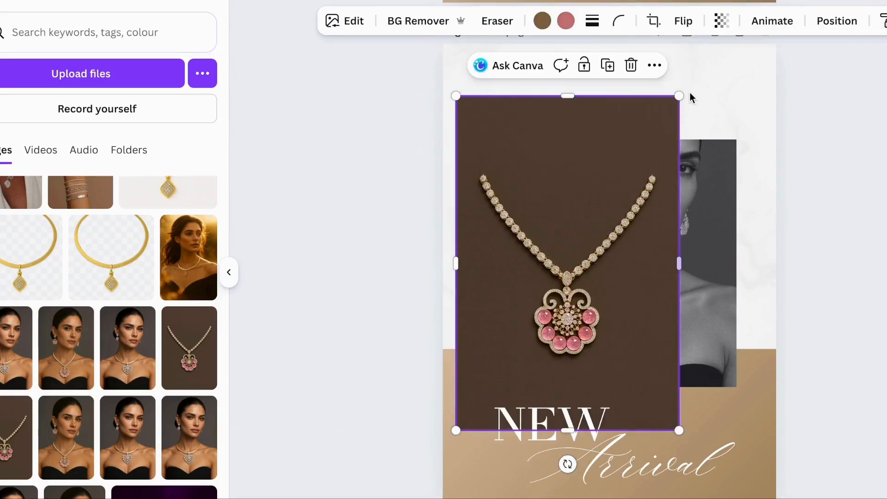
drag(676, 98, 609, 200)
drag(532, 283, 583, 287)
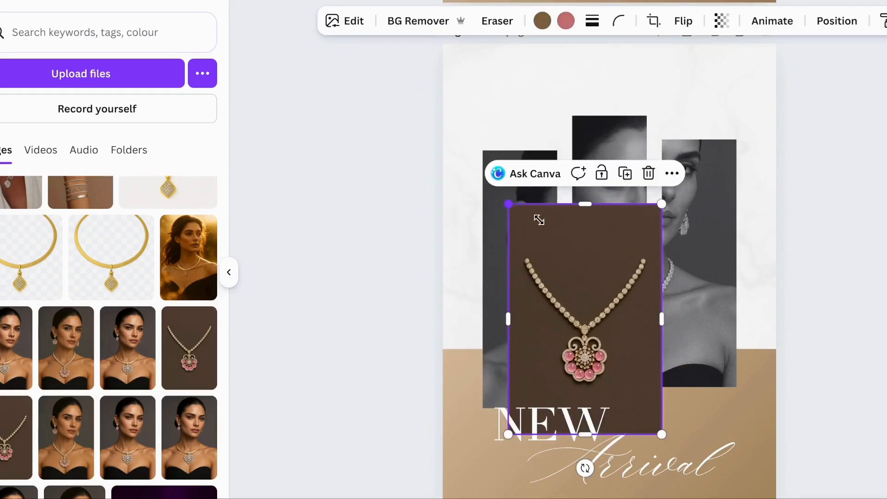
drag(509, 206, 540, 252)
Remove the necklace image's background and fine-tune its size and position to match the pendant in the middle frame's portrait.
click(415, 20)
drag(609, 361, 618, 347)
drag(671, 238, 685, 214)
drag(620, 359, 605, 366)
drag(672, 424, 672, 425)
drag(606, 368, 613, 360)
drag(672, 225, 668, 229)
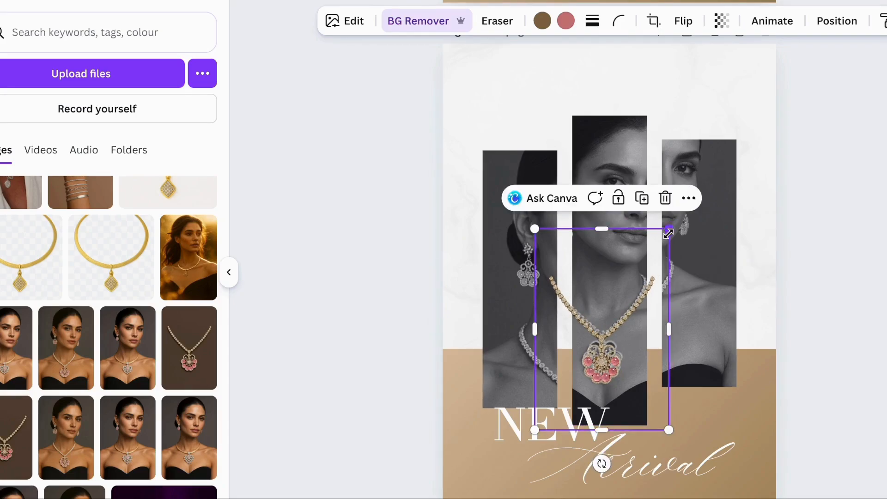
drag(607, 364, 609, 362)
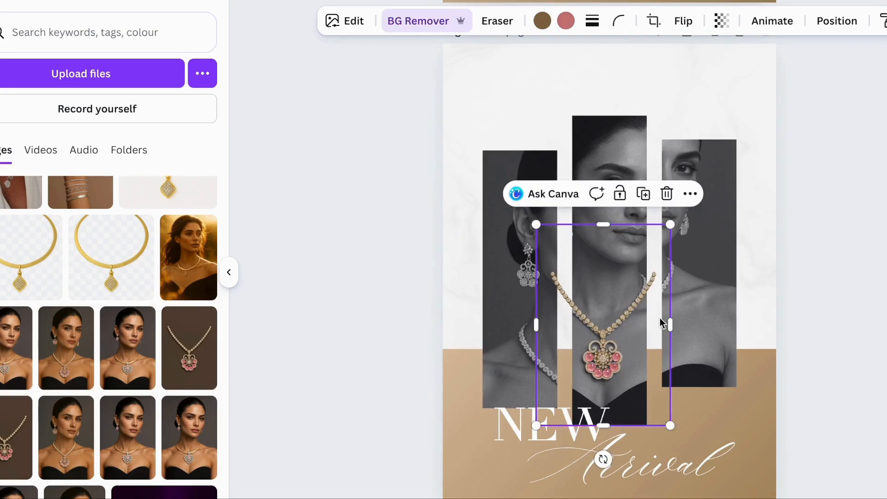
Crop the necklace image from above and below so only the pink pendant remains over the middle frame.
scroll(659, 317, up, 5)
scroll(660, 317, down, 2)
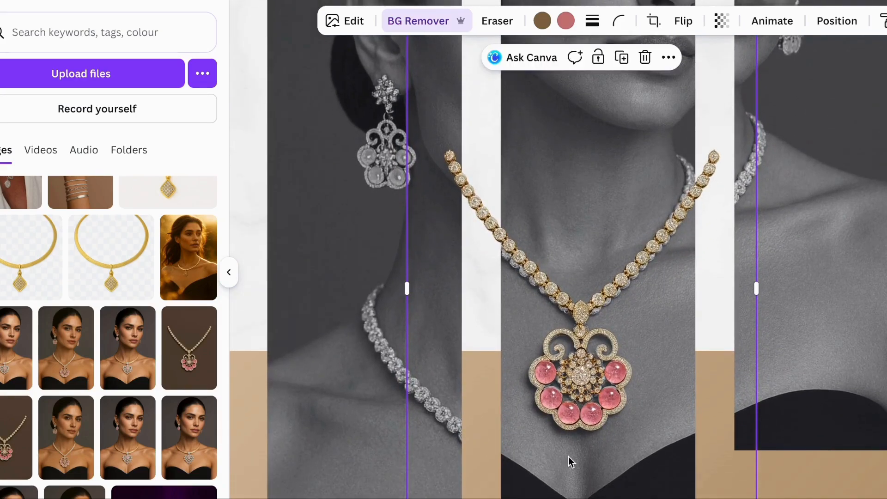
scroll(533, 193, down, 3)
drag(598, 126, 598, 332)
scroll(599, 331, down, 3)
drag(595, 362, 596, 304)
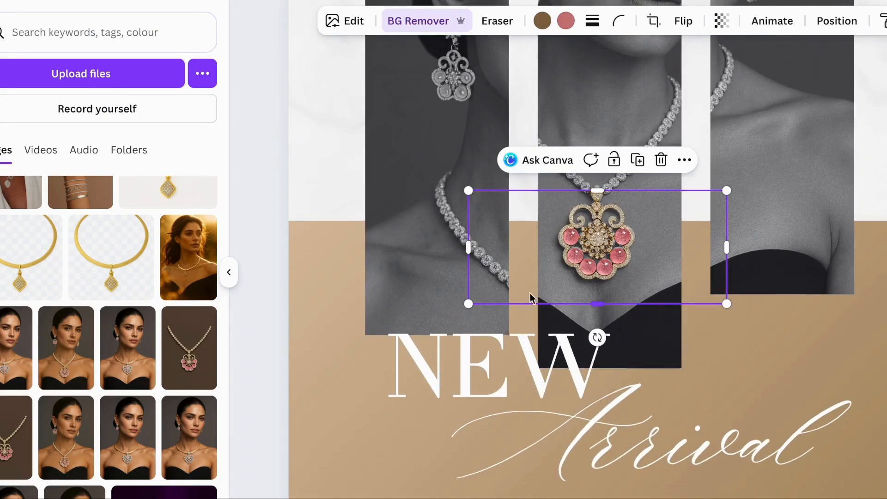
Crop both sides and the lower edge of the pendant image to a tight, nearly square area around the pendant.
drag(467, 248, 538, 248)
drag(727, 248, 679, 246)
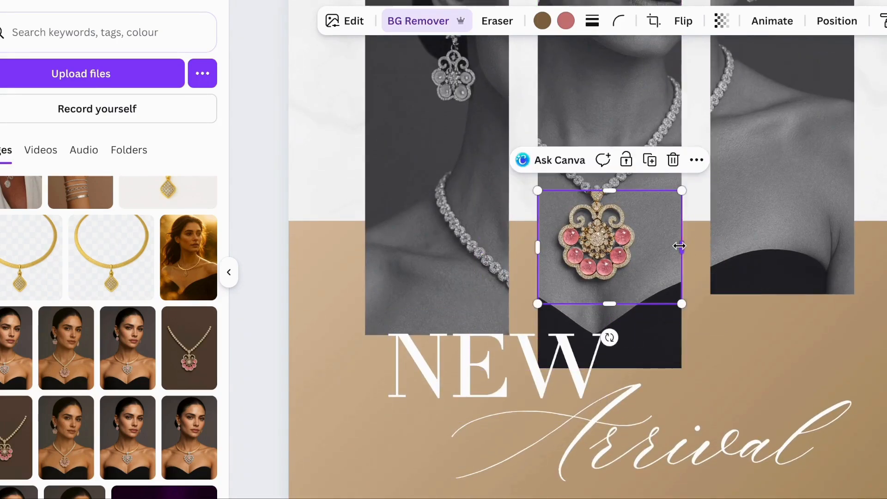
drag(538, 248, 547, 248)
drag(682, 248, 649, 248)
drag(601, 304, 601, 296)
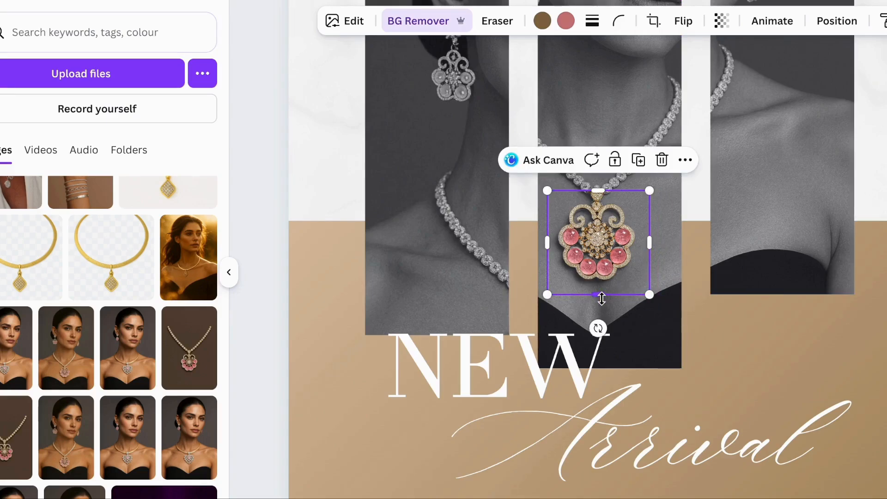
Give the cropped pendant image a solid white (#ffffff) border with a stroke weight of 4.
click(592, 21)
click(553, 67)
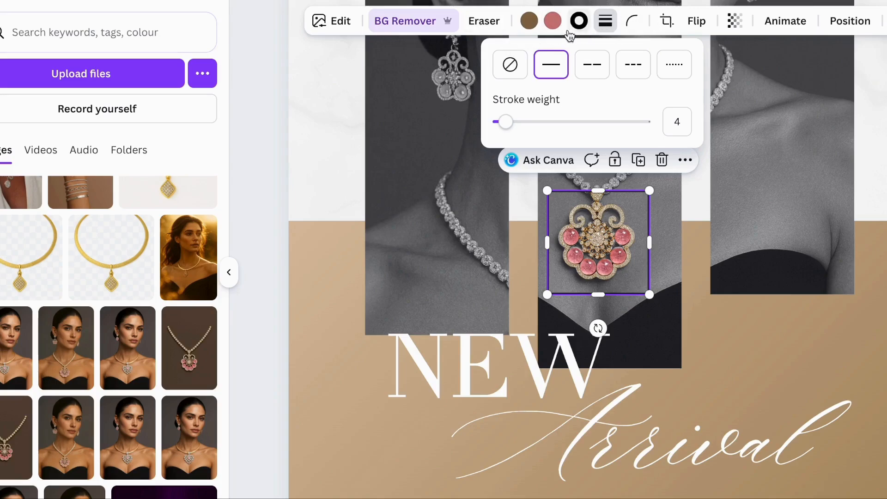
click(584, 24)
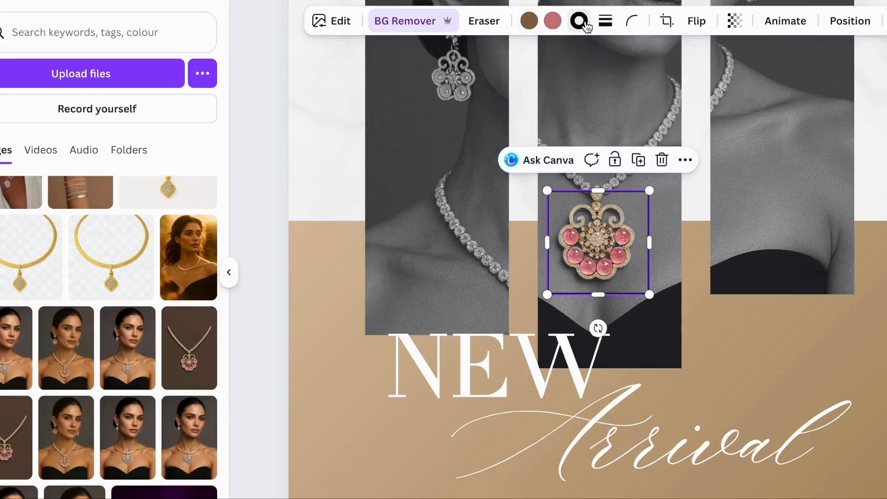
click(585, 25)
click(26, 240)
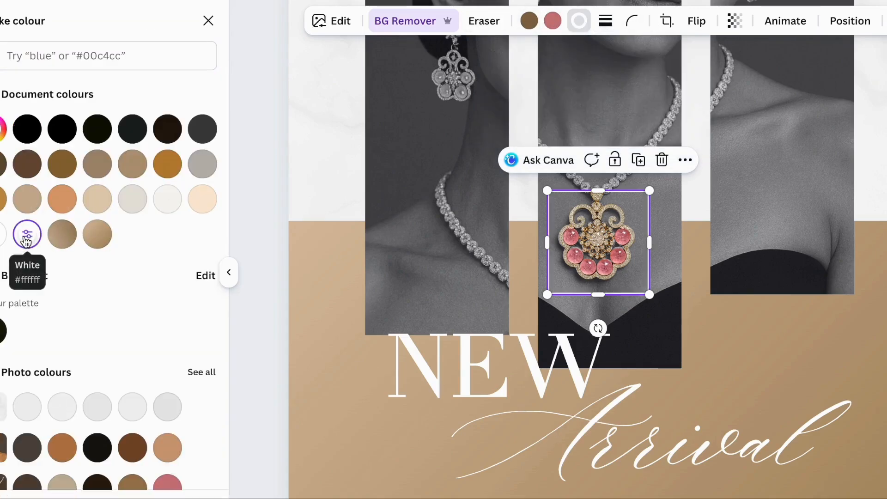
click(752, 320)
click(763, 367)
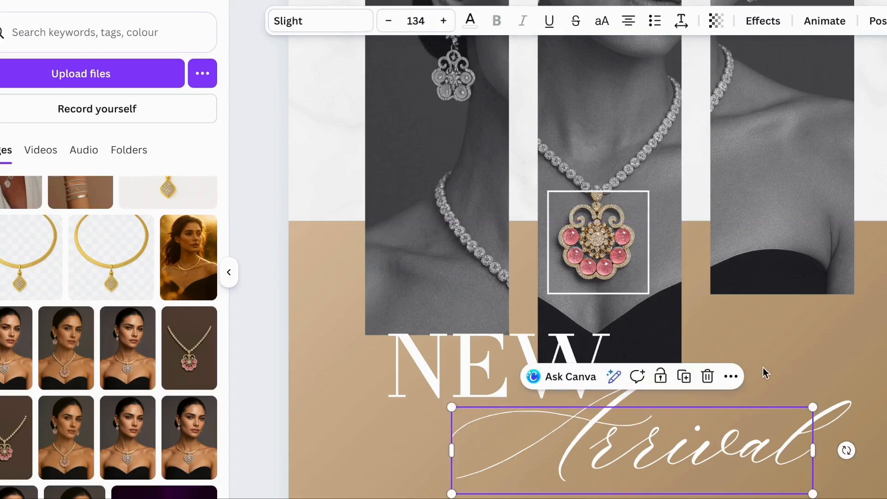
Add the full-colour portrait of the model over the frames and crop it down to the earring on the left frame.
scroll(763, 367, down, 5)
scroll(773, 276, up, 1)
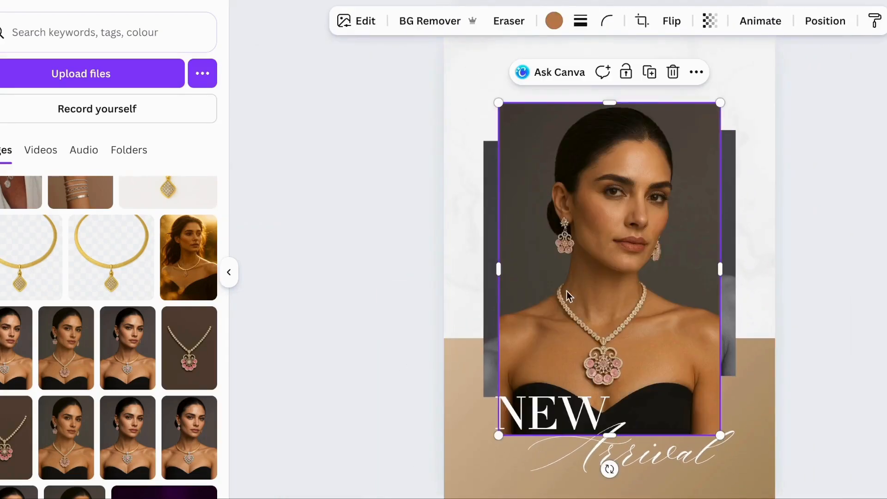
drag(598, 283, 564, 280)
drag(573, 103, 574, 194)
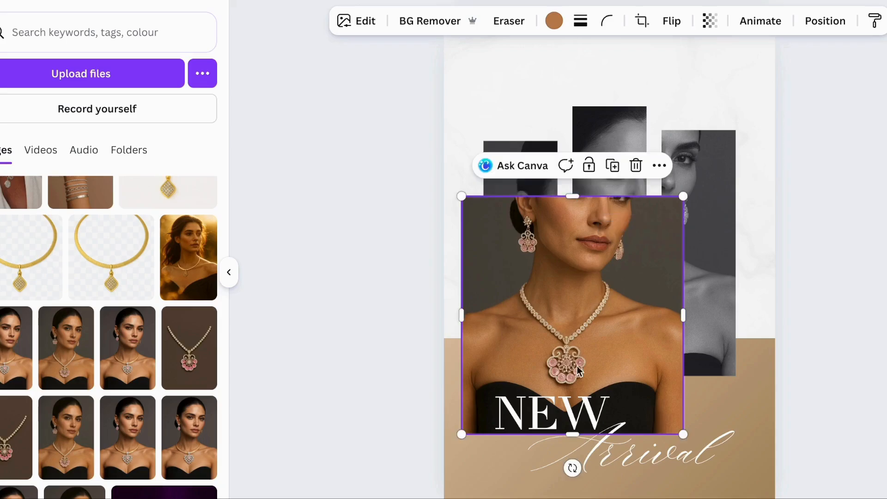
drag(572, 432, 572, 271)
drag(463, 233, 508, 234)
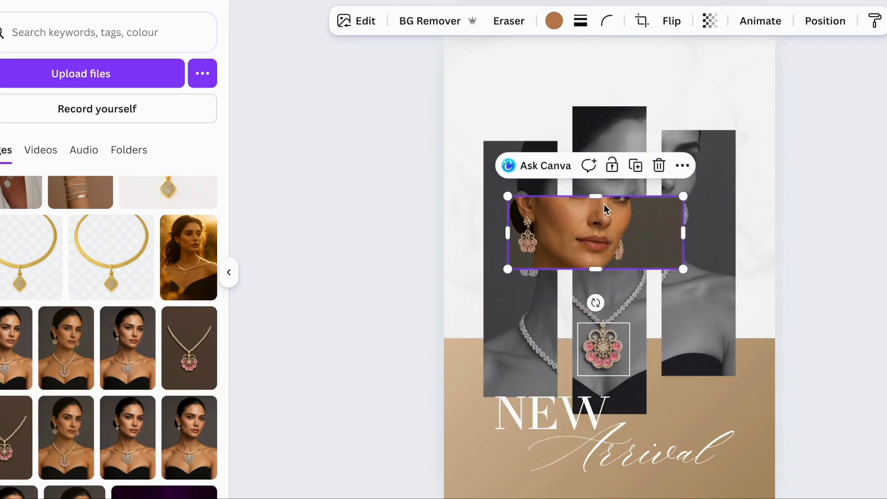
drag(596, 195, 595, 214)
drag(683, 240, 541, 268)
click(402, 277)
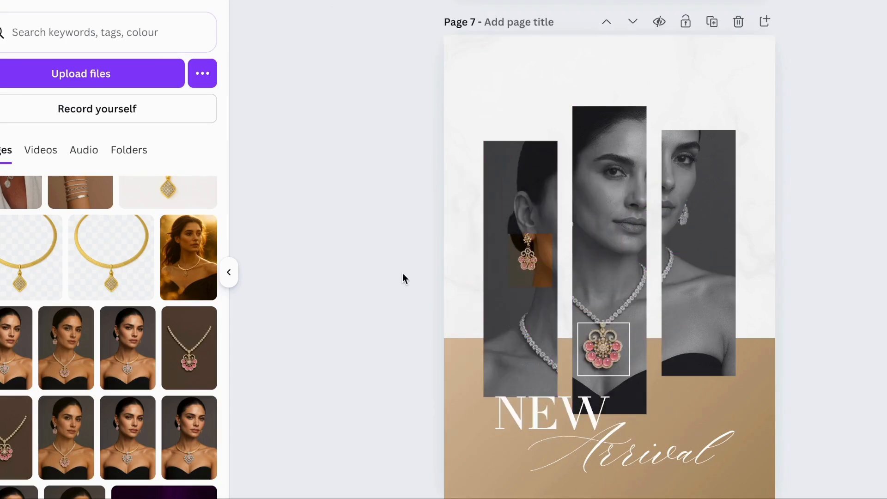
Scale down the cropped full-colour earring image slightly and align it beneath the model's ear in the left frame.
click(537, 258)
drag(552, 234, 536, 253)
click(435, 291)
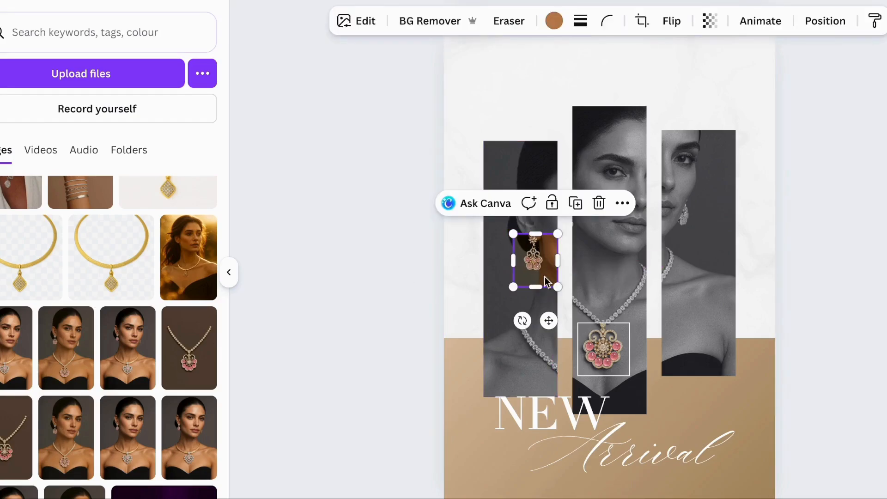
drag(538, 287, 529, 238)
click(451, 271)
click(532, 250)
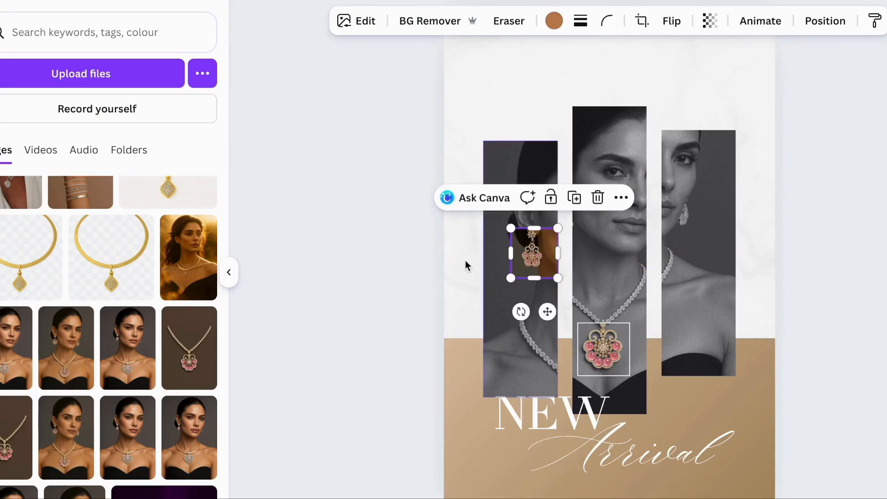
drag(512, 281, 504, 287)
drag(538, 261, 536, 266)
click(261, 300)
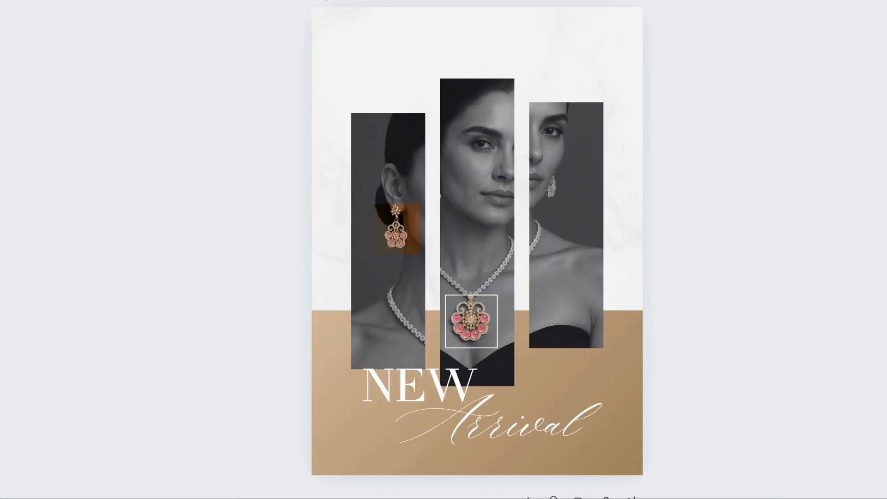
Search the elements for "aesthetic" graphics and add the thin gold and brown wavy line graphic to the poster.
click(79, 41)
text(aest)
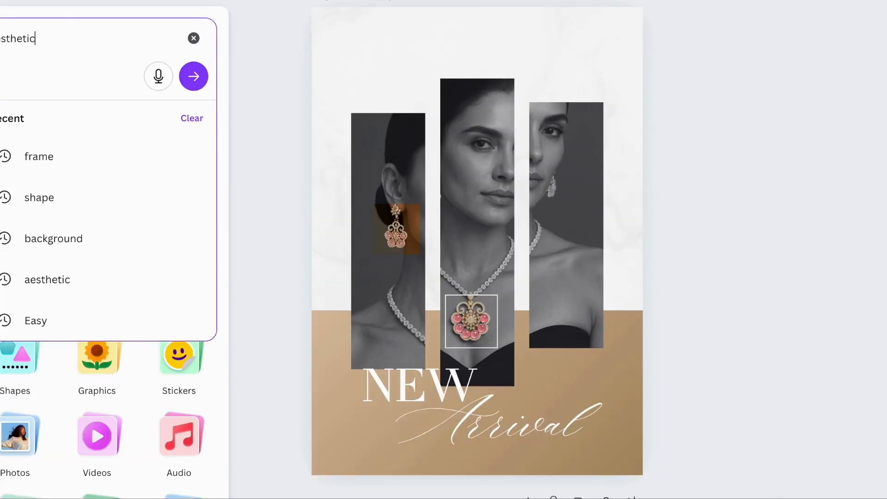
key(Return)
click(201, 217)
scroll(127, 398, down, 5)
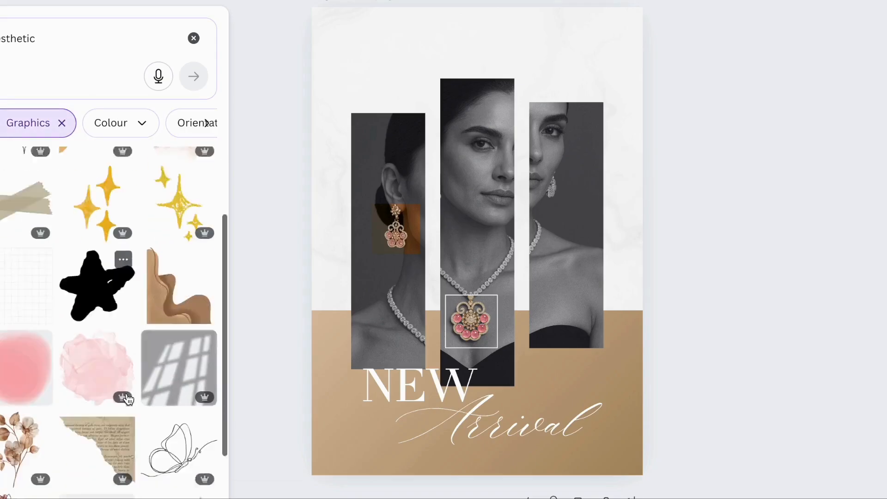
scroll(128, 398, down, 5)
click(14, 323)
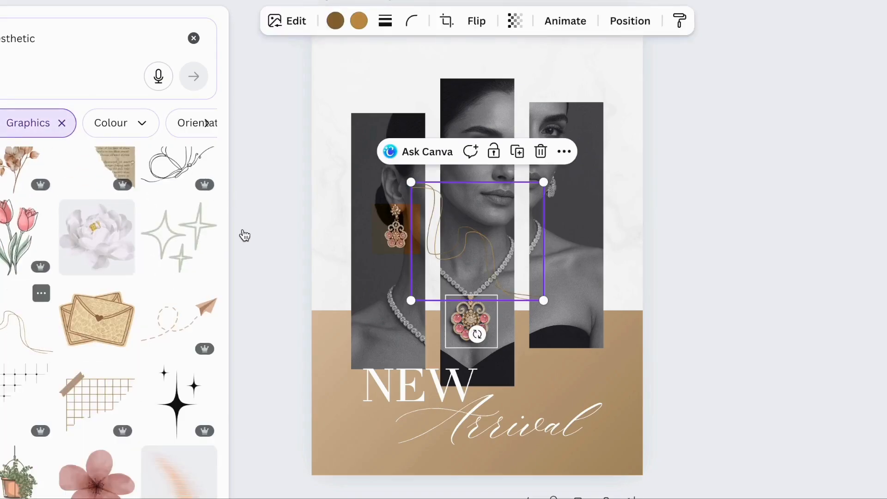
click(245, 235)
Place the wavy line graphic in the poster's upper-left corner and enlarge it until it reaches the right portrait frame.
drag(481, 231, 399, 98)
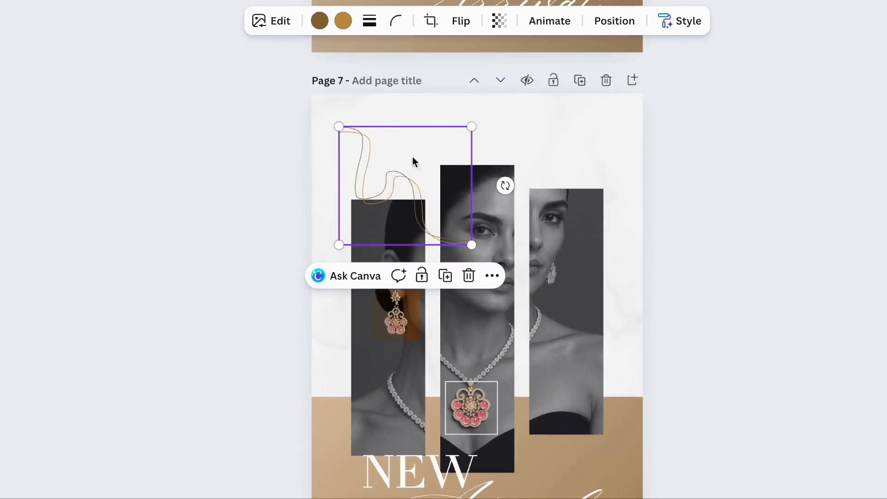
scroll(511, 135, down, 2)
drag(394, 135, 374, 105)
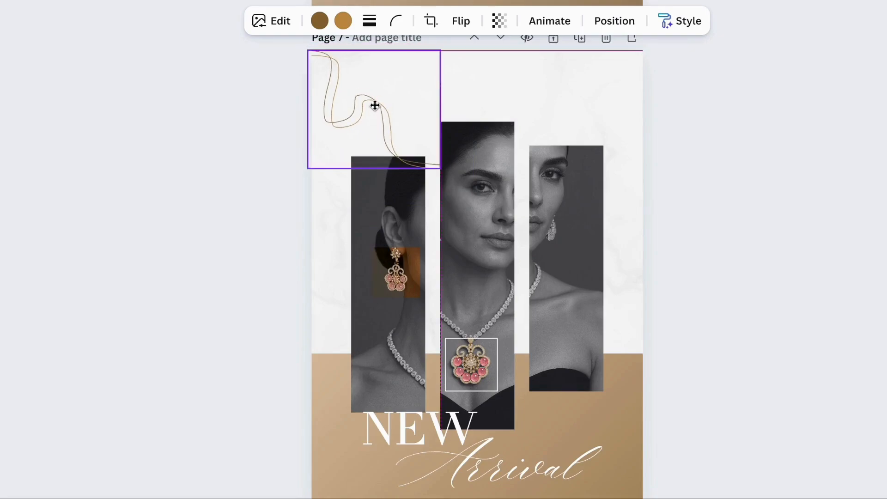
drag(439, 168, 523, 270)
Move the wavy line layer behind the portrait frames and the brown gradient, directly above the marble background.
click(608, 21)
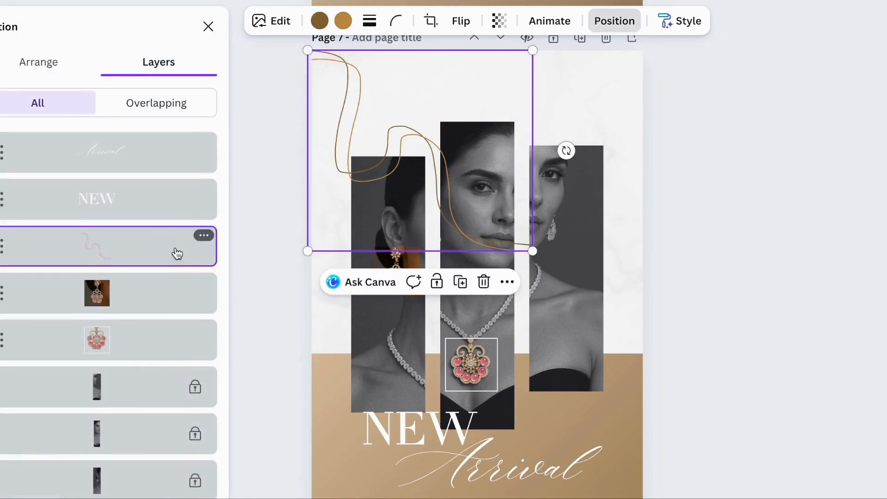
drag(178, 254, 153, 360)
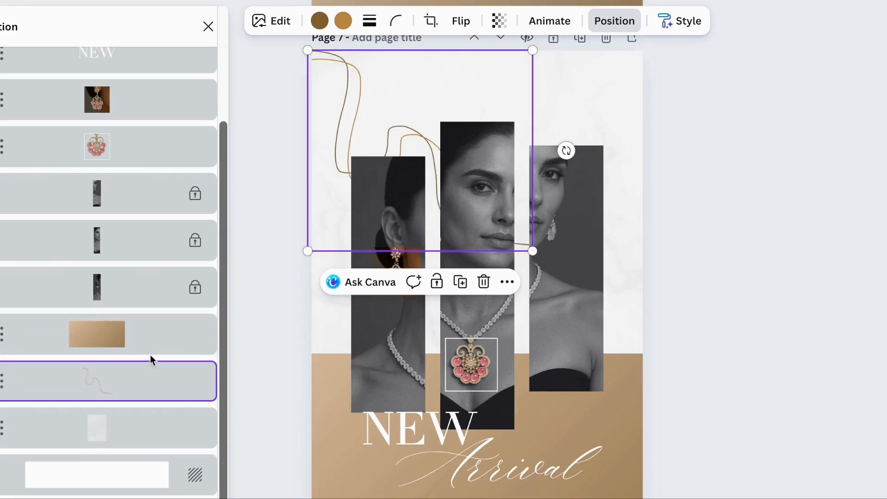
click(707, 240)
click(707, 240)
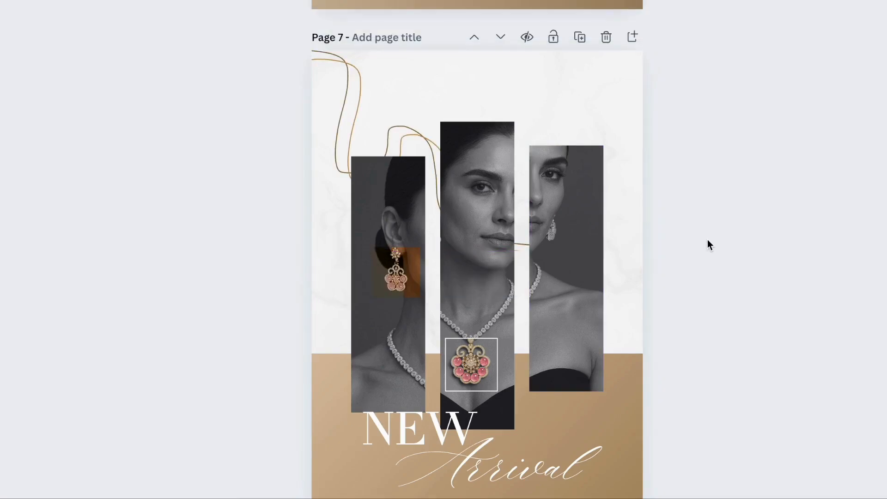
scroll(707, 240, down, 1)
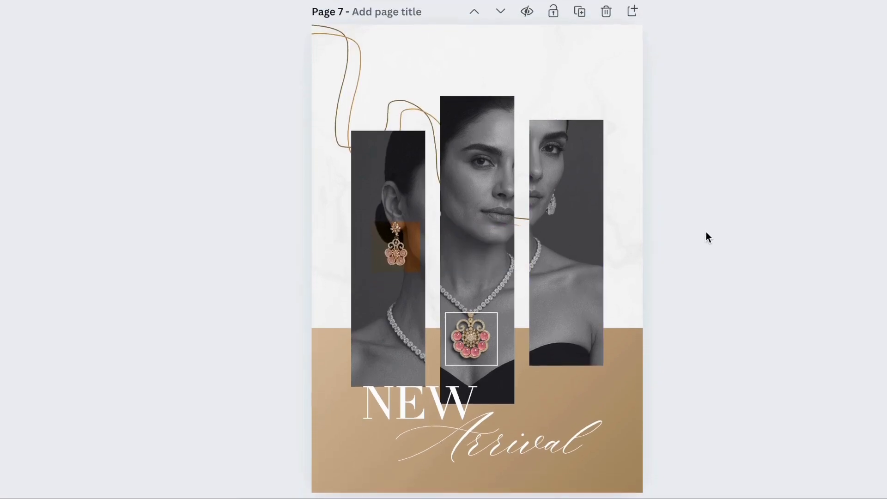
click(602, 83)
click(756, 207)
scroll(755, 208, down, 1)
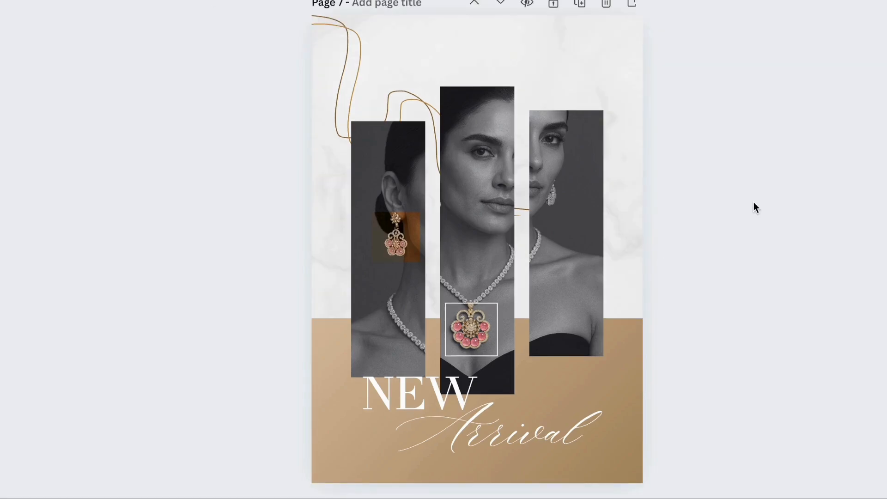